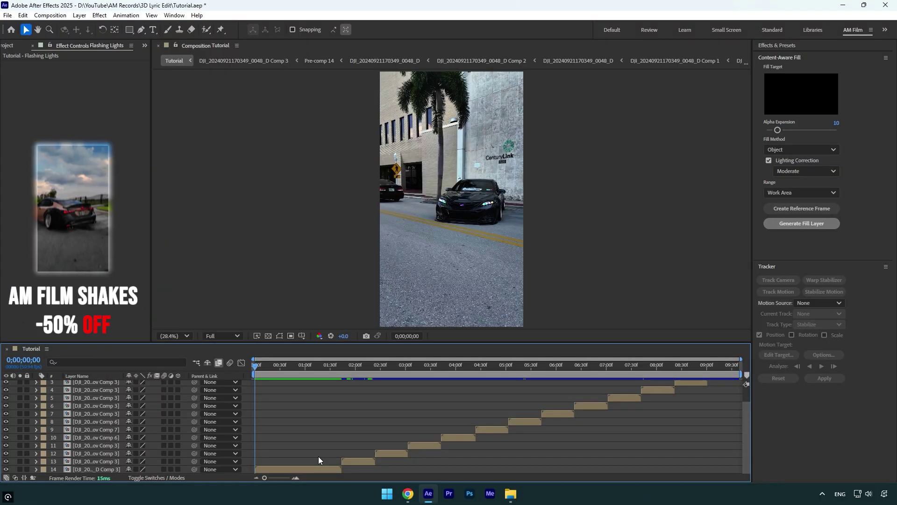
Step: Copy the lyric line 'I know it's been a while' from Google's Flashing Lights lyrics panel
{"action": "scroll", "coordinate": [116, 414], "scroll_direction": "up", "scroll_amount": 2}
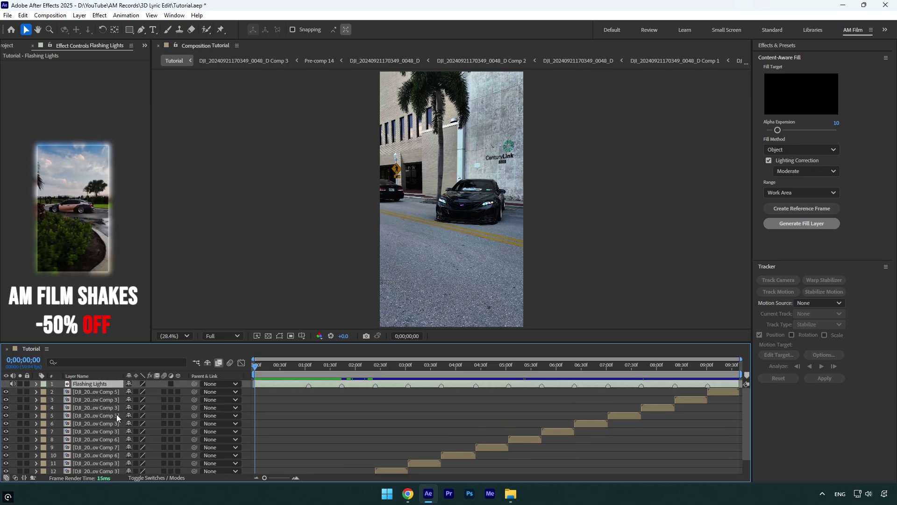
{"action": "left_click", "coordinate": [407, 495]}
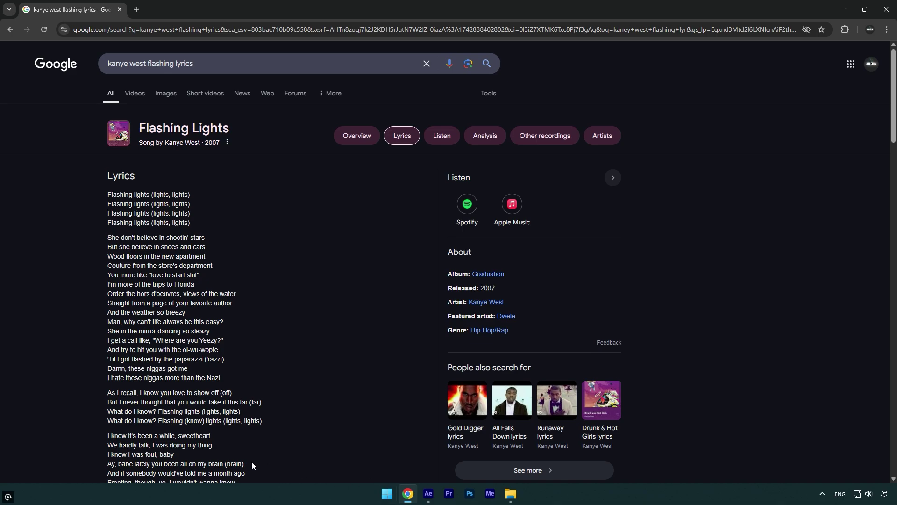
{"action": "left_click_drag", "start_coordinate": [109, 436], "coordinate": [175, 434]}
{"action": "key", "text": "ctrl+c"}
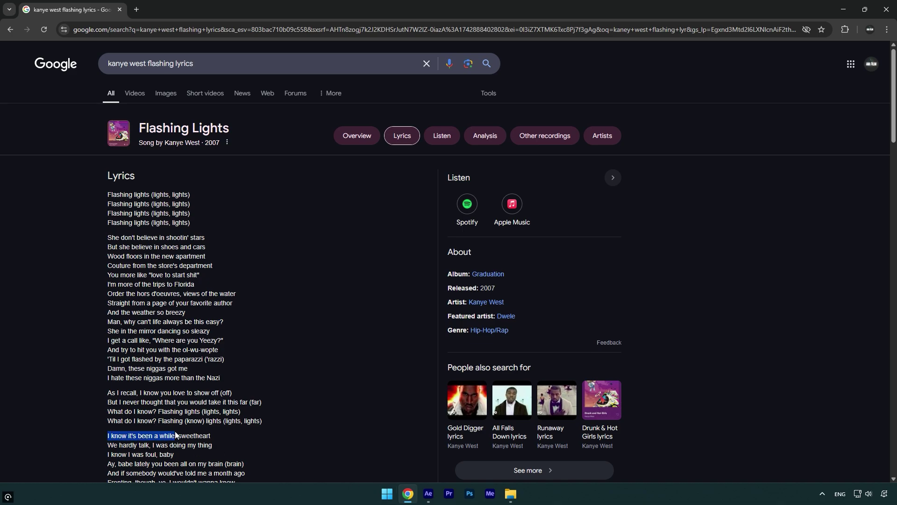
{"action": "left_click", "coordinate": [409, 495]}
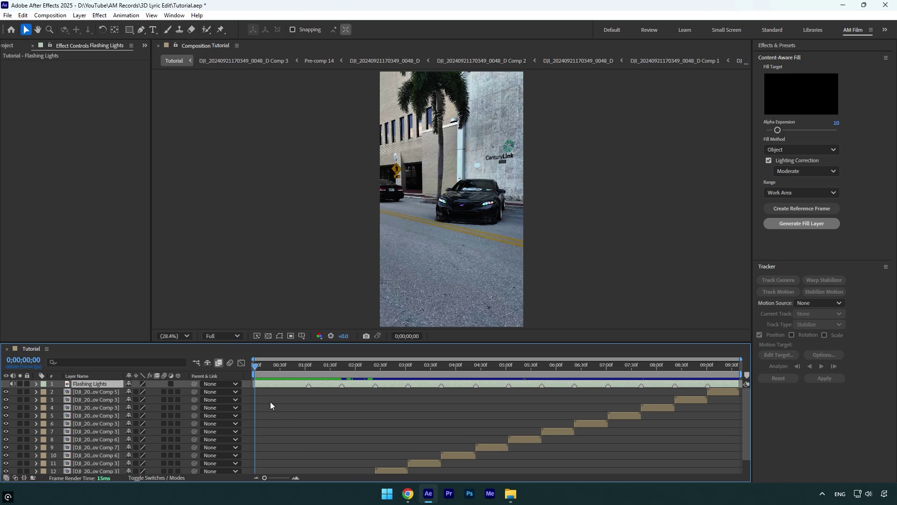
Step: Add a marker to the bottom clip, layer 14, at 0;00;20
{"action": "key", "text": "space"}
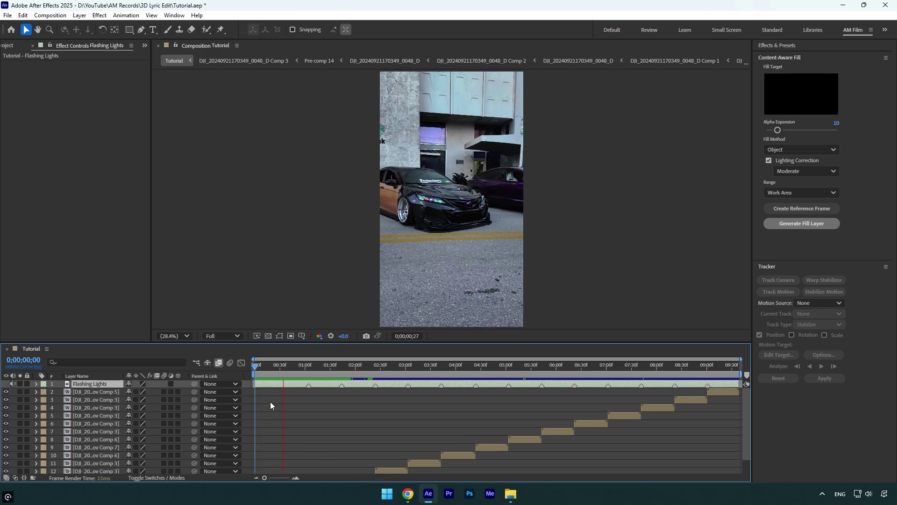
{"action": "left_click", "coordinate": [269, 369]}
{"action": "left_click_drag", "start_coordinate": [269, 369], "coordinate": [271, 368]}
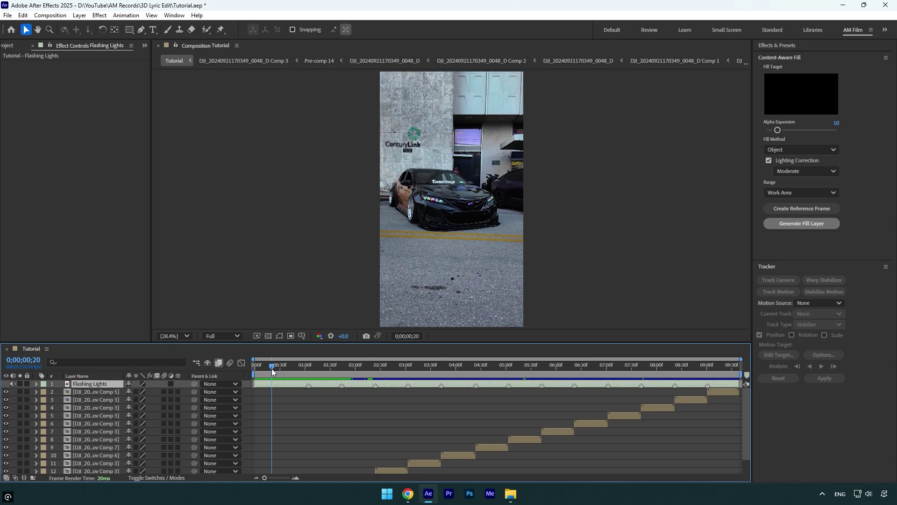
{"action": "scroll", "coordinate": [289, 448], "scroll_direction": "down", "scroll_amount": 1}
{"action": "left_click", "coordinate": [284, 467]}
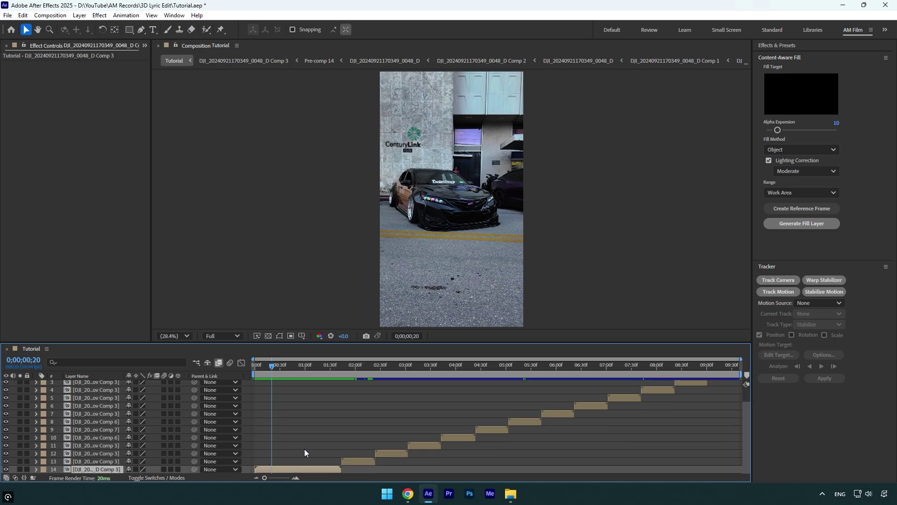
{"action": "key", "text": "KP_Multiply"}
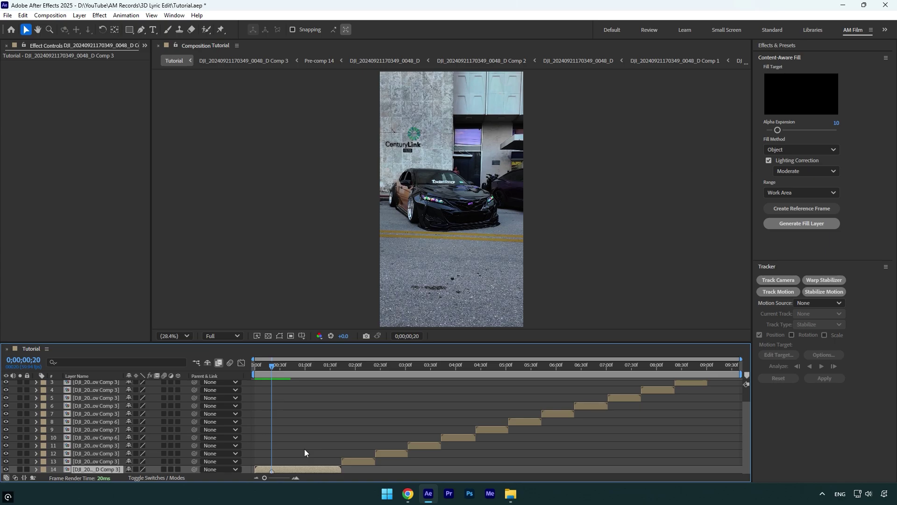
{"action": "right_click", "coordinate": [292, 467]}
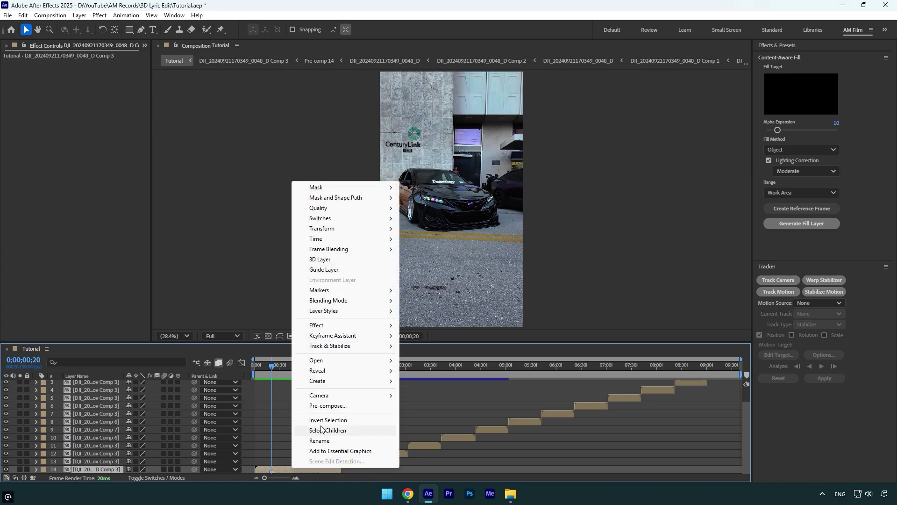
{"action": "left_click", "coordinate": [339, 405]}
{"action": "left_click", "coordinate": [388, 249]}
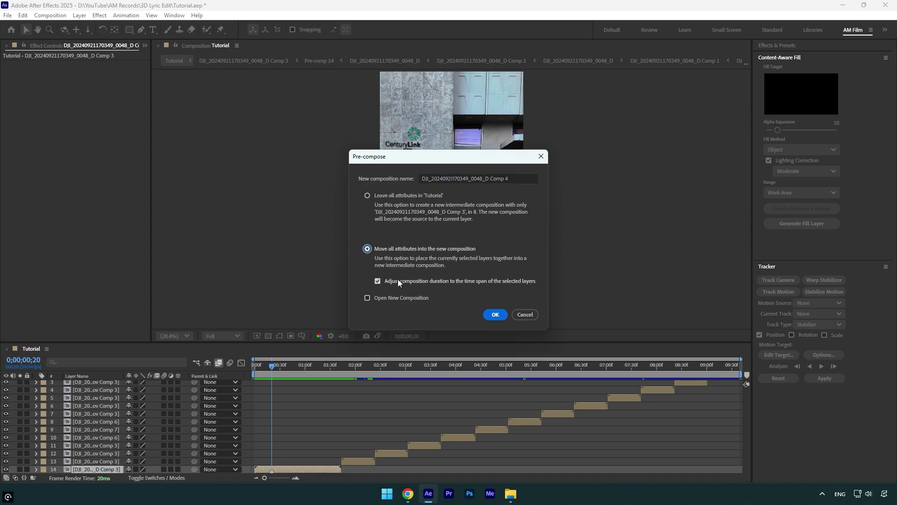
{"action": "left_click", "coordinate": [495, 314]}
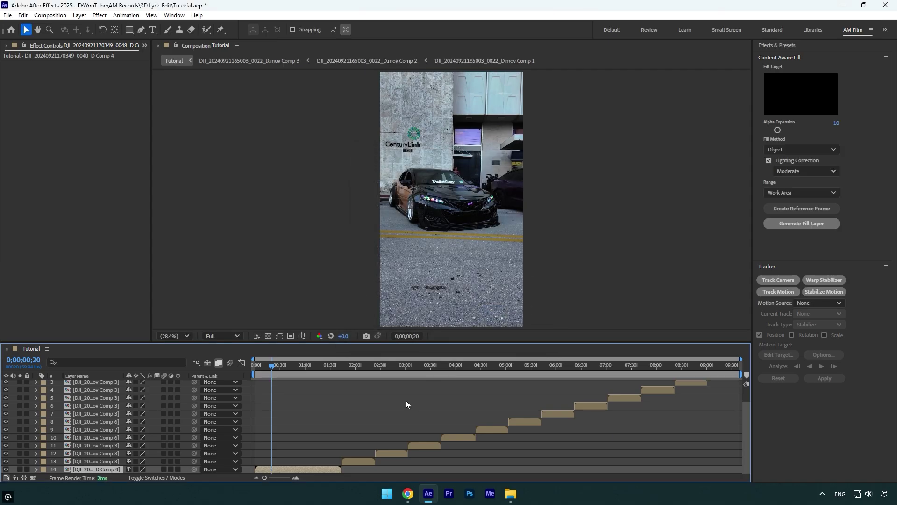
{"action": "double_click", "coordinate": [272, 467]}
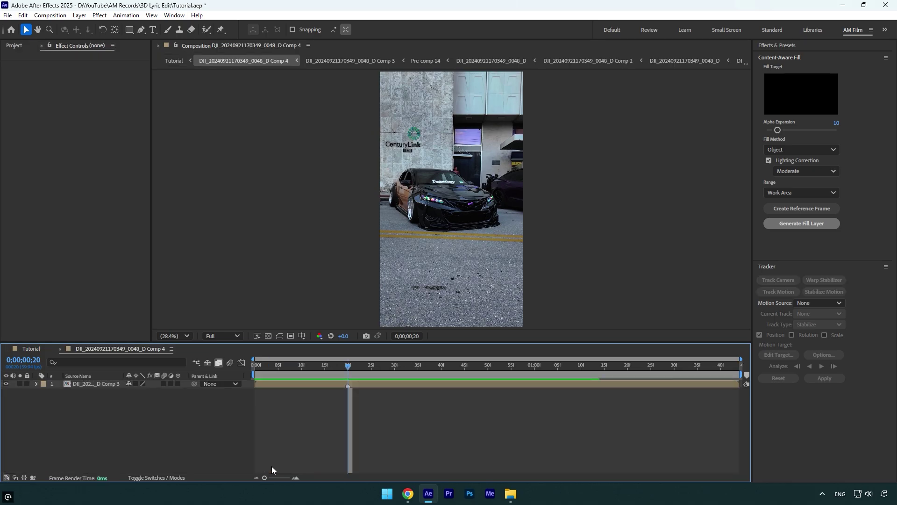
Step: Camera-track the clip and create Track Null 1 and a 3D Tracker Camera from track points
{"action": "left_click", "coordinate": [382, 384]}
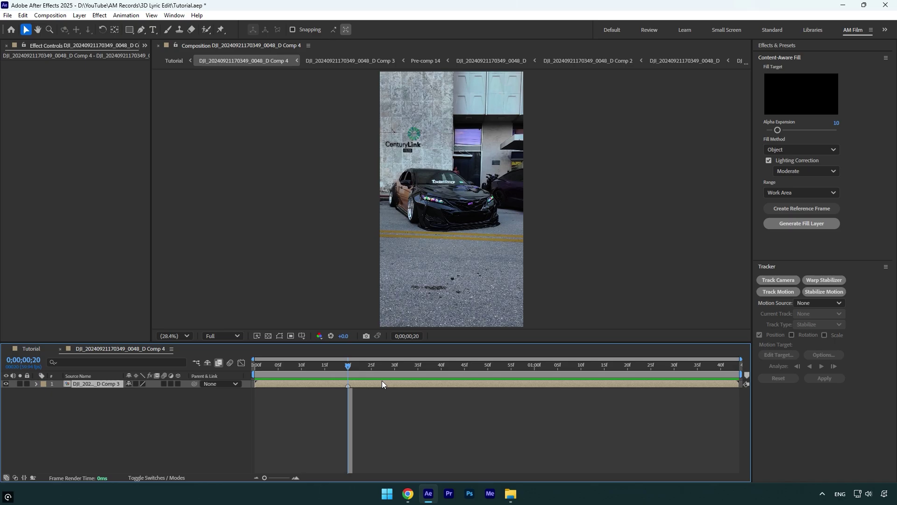
{"action": "left_click", "coordinate": [775, 280]}
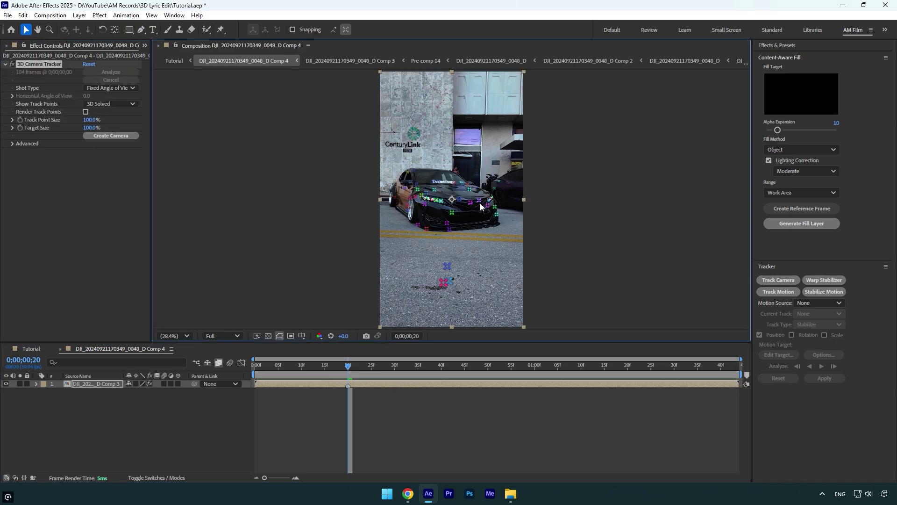
{"action": "right_click", "coordinate": [443, 200]}
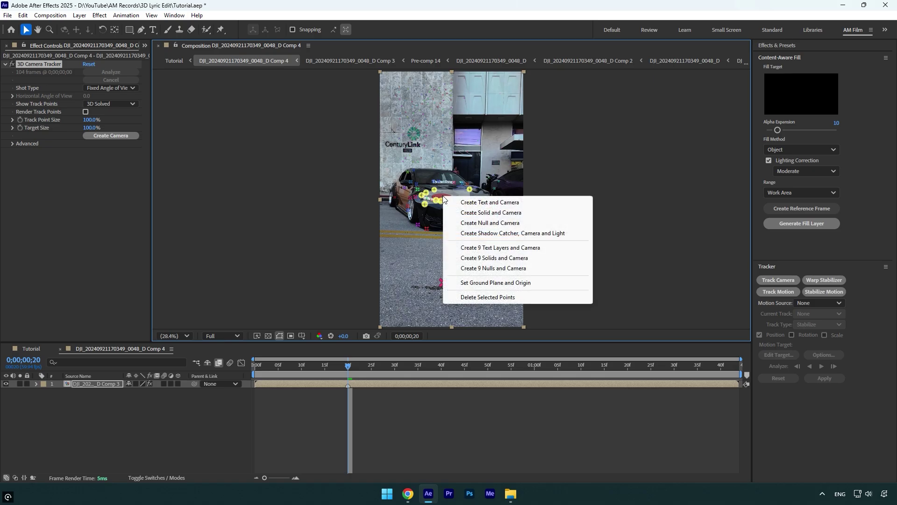
{"action": "left_click", "coordinate": [480, 222]}
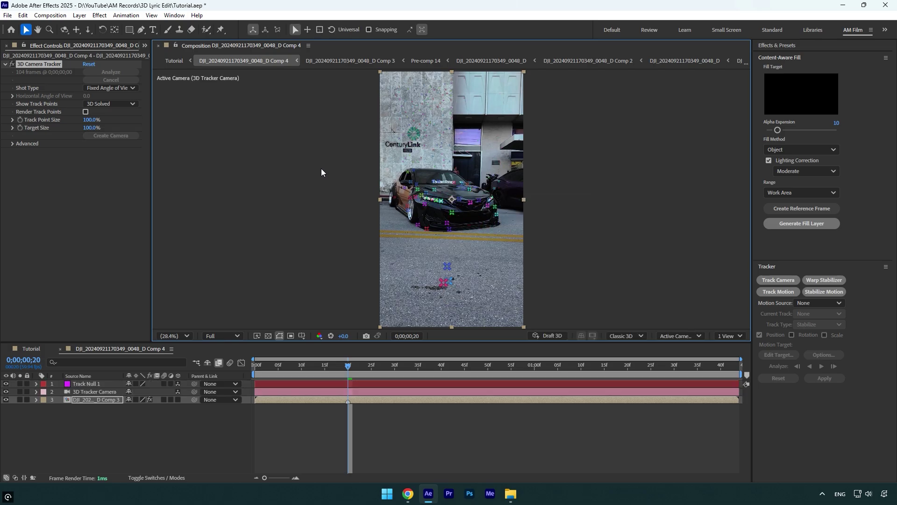
Step: Create a 3D text layer containing the pasted lyric 'I know it's been a while'
{"action": "left_click", "coordinate": [153, 30]}
{"action": "left_click", "coordinate": [405, 118]}
{"action": "key", "text": "ctrl+v"}
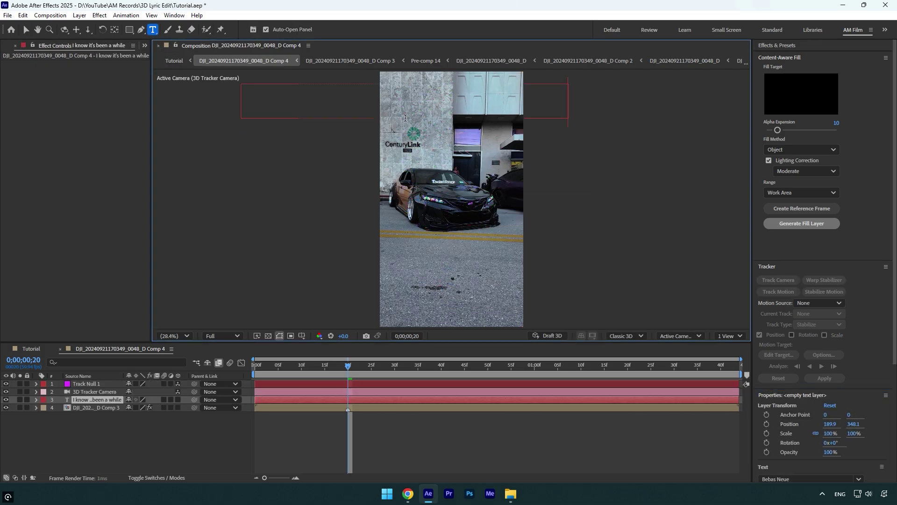
{"action": "left_click", "coordinate": [176, 399]}
Step: Give the text Track Null 1's Position, scale it to 565%, and move it near the frame top
{"action": "left_click", "coordinate": [89, 383]}
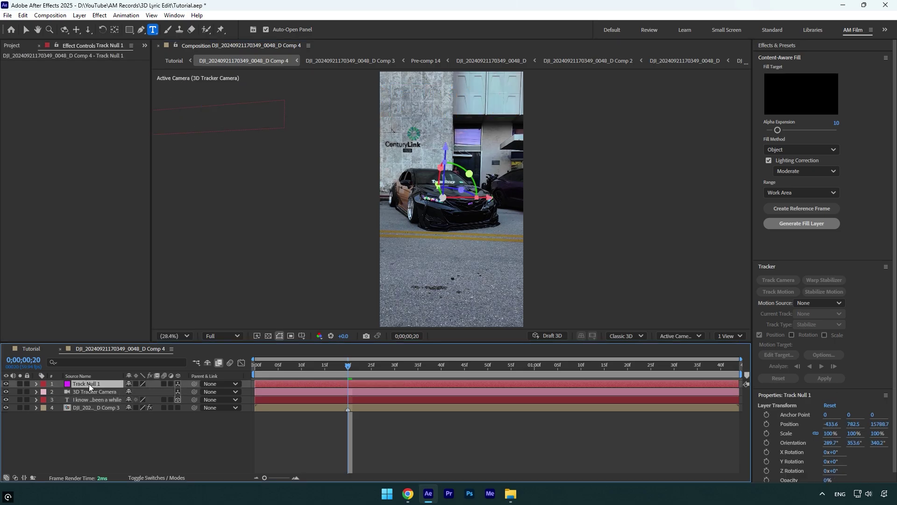
{"action": "key", "text": "p"}
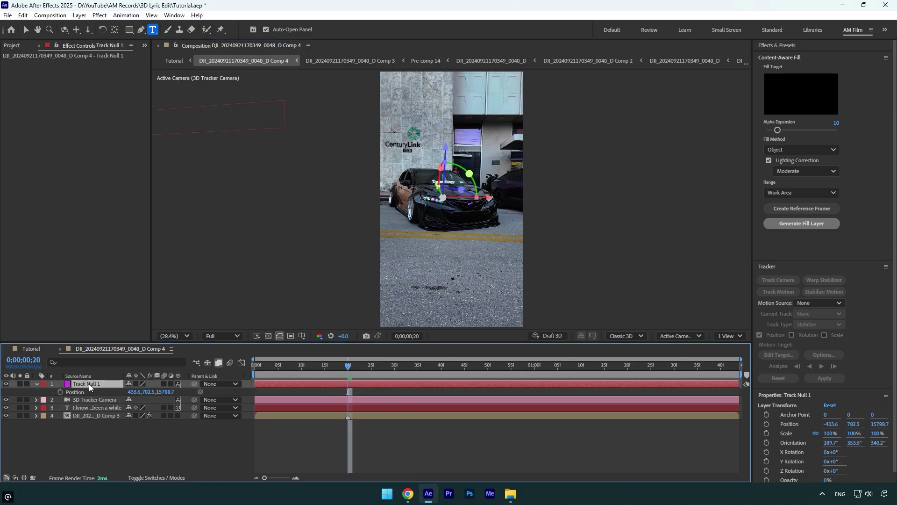
{"action": "left_click", "coordinate": [86, 393]}
{"action": "left_click", "coordinate": [85, 408]}
{"action": "key", "text": "ctrl+v"}
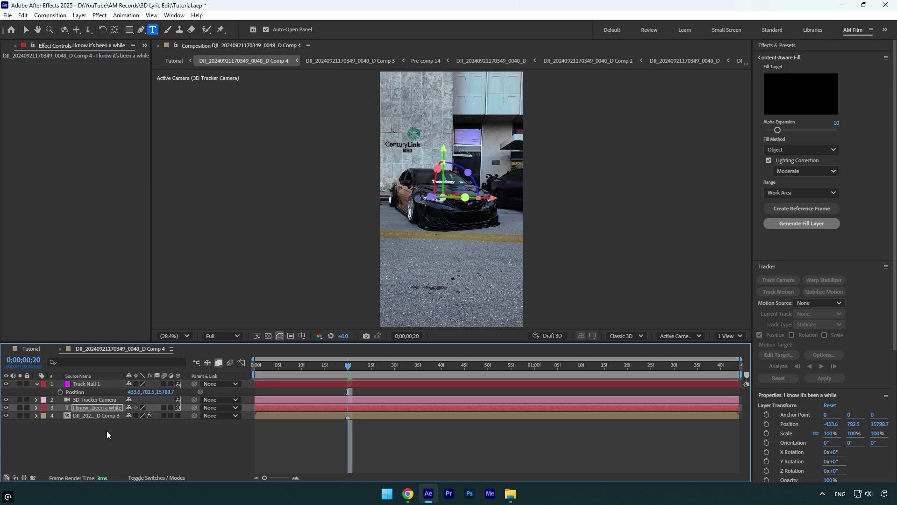
{"action": "key", "text": "s"}
{"action": "left_click_drag", "start_coordinate": [140, 415], "coordinate": [243, 416]}
{"action": "key", "text": "v"}
{"action": "left_click_drag", "start_coordinate": [448, 192], "coordinate": [498, 111]}
Step: Break the lyric onto two lines, fill it orange FF9000, and shift it left over the building
{"action": "key", "text": "ctrl+t"}
{"action": "left_click", "coordinate": [498, 112]}
{"action": "key", "text": "Return"}
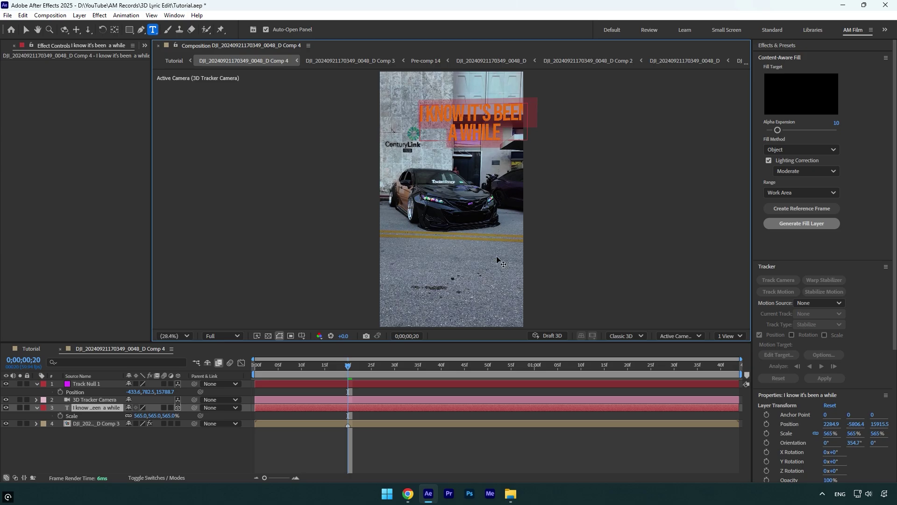
{"action": "scroll", "coordinate": [790, 402], "scroll_direction": "down", "scroll_amount": 5}
{"action": "left_click", "coordinate": [787, 372]}
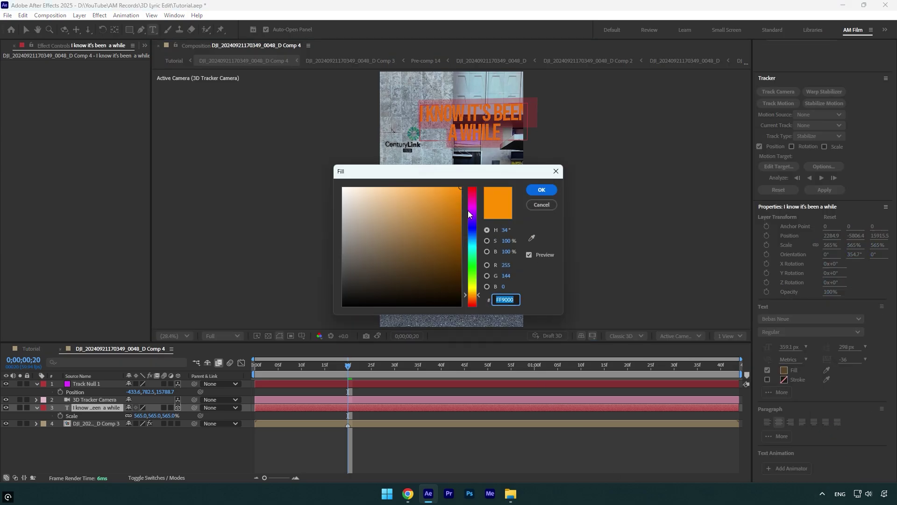
{"action": "left_click", "coordinate": [541, 190]}
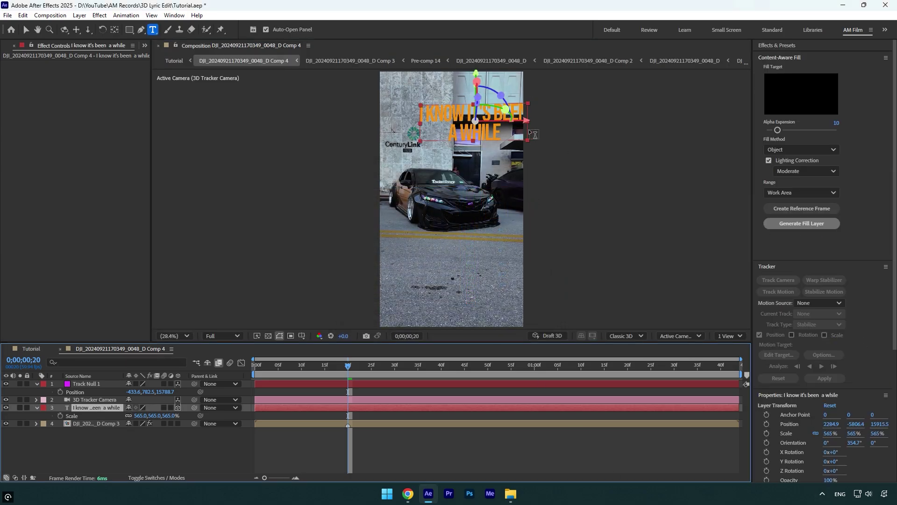
{"action": "key", "text": "v"}
{"action": "left_click_drag", "start_coordinate": [505, 122], "coordinate": [481, 119]}
{"action": "mouse_move", "coordinate": [348, 366]}
{"action": "left_mouse_down"}
{"action": "mouse_move", "coordinate": [420, 372]}
{"action": "mouse_move", "coordinate": [334, 370]}
{"action": "mouse_move", "coordinate": [483, 373]}
{"action": "mouse_move", "coordinate": [349, 370]}
{"action": "left_mouse_up"}
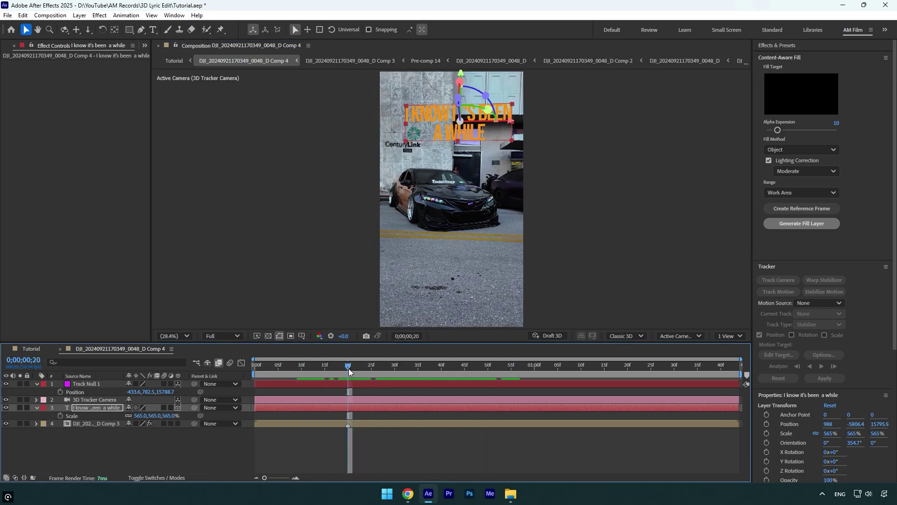
Step: Add an Opacity animator to the lyric text with Opacity set to 0%
{"action": "key", "text": "s"}
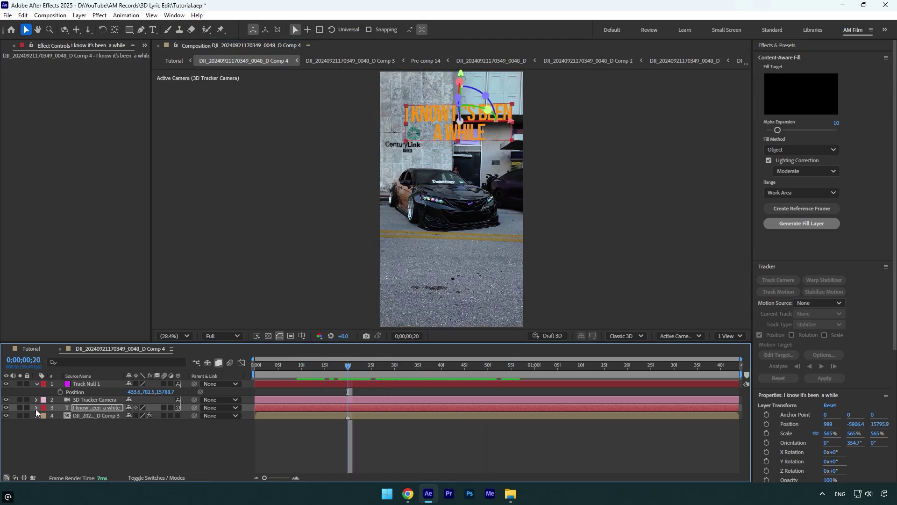
{"action": "left_click", "coordinate": [37, 408]}
{"action": "left_click", "coordinate": [184, 416]}
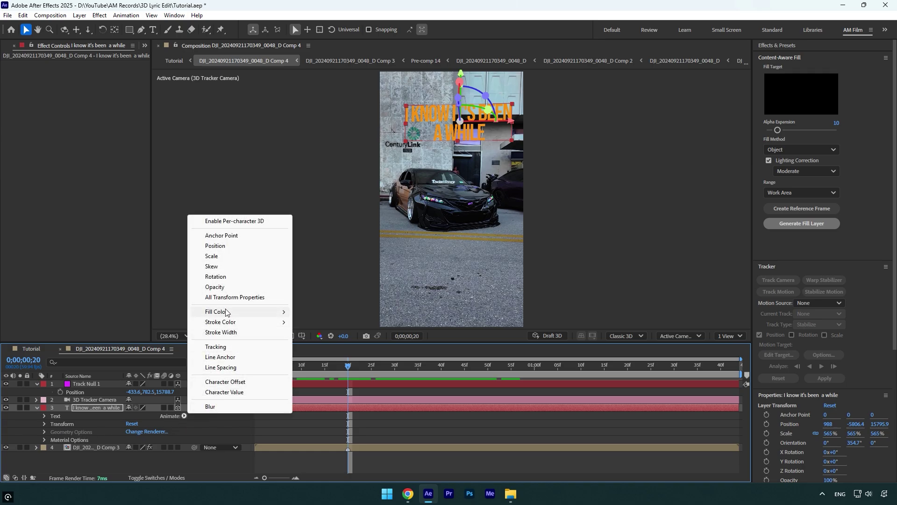
{"action": "left_click", "coordinate": [218, 287]}
{"action": "left_click_drag", "start_coordinate": [130, 463], "coordinate": [59, 463]}
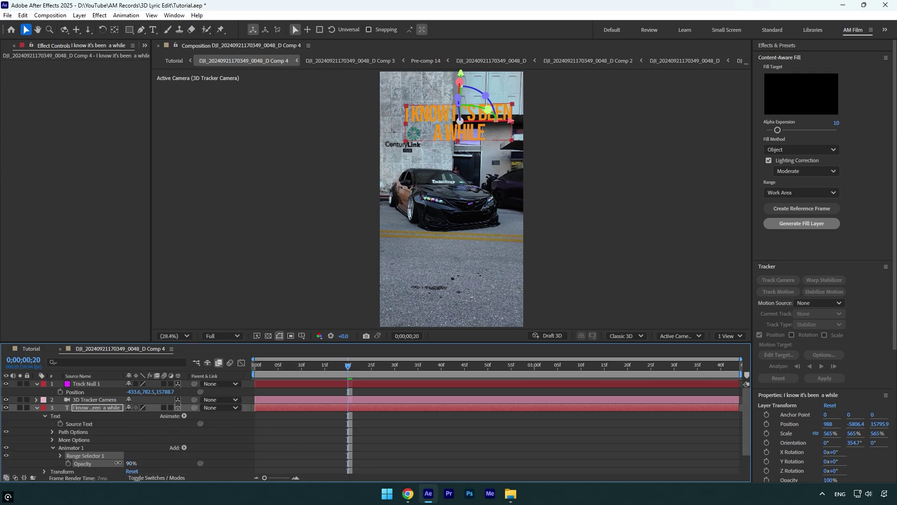
Step: Keyframe Range Selector Start from 0% at frame 16 to 100% at 0;00;01;10, then preview
{"action": "scroll", "coordinate": [301, 436], "scroll_direction": "down", "scroll_amount": 2}
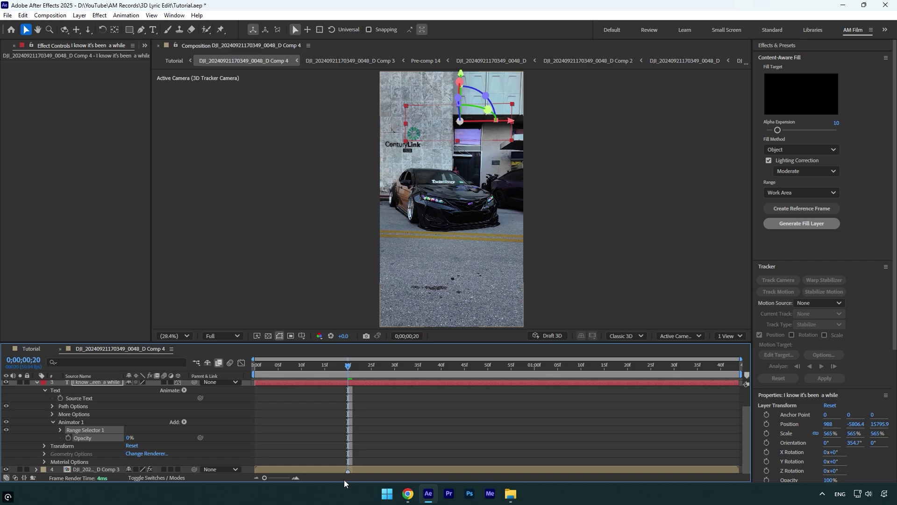
{"action": "left_click", "coordinate": [341, 363]}
{"action": "left_click_drag", "start_coordinate": [341, 363], "coordinate": [327, 363]}
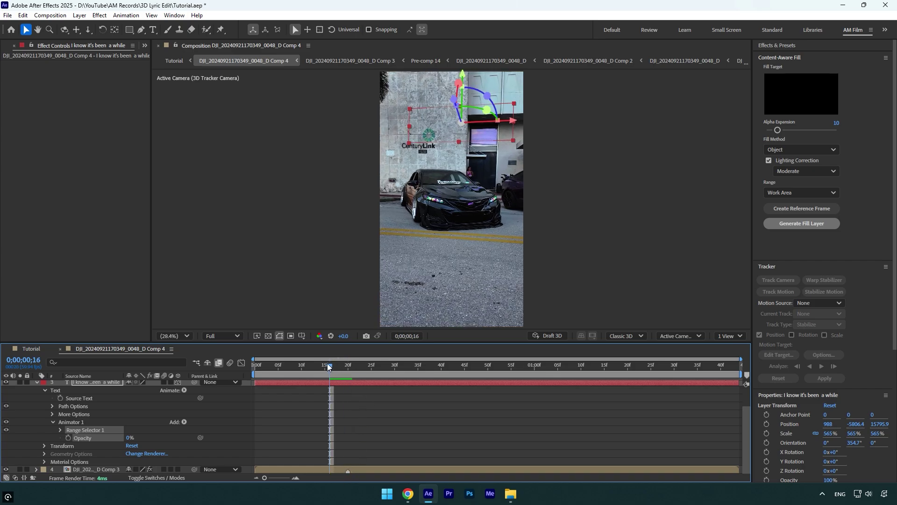
{"action": "left_click", "coordinate": [60, 430]}
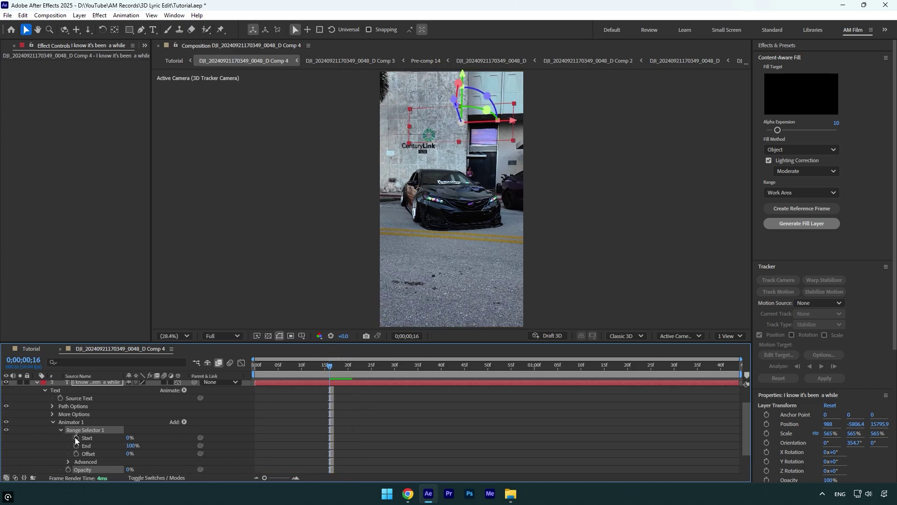
{"action": "left_click", "coordinate": [75, 437]}
{"action": "left_click_drag", "start_coordinate": [490, 365], "coordinate": [583, 367]}
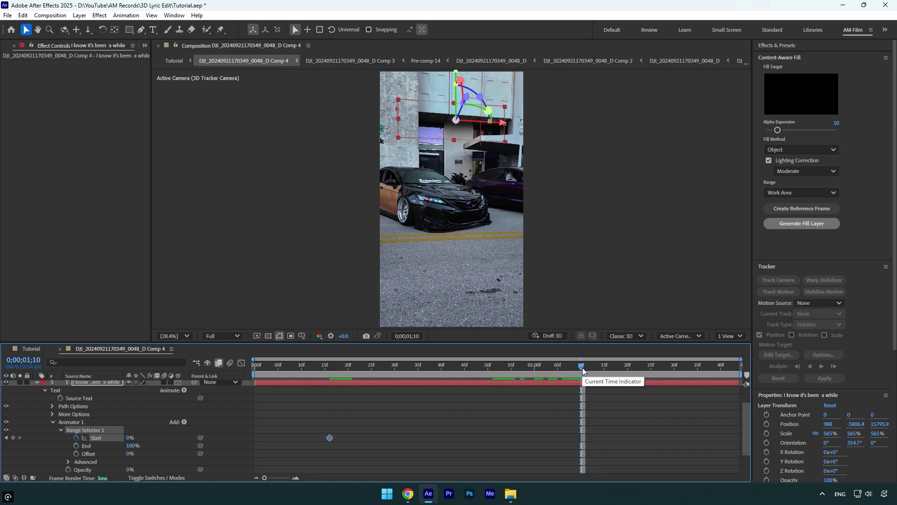
{"action": "left_click_drag", "start_coordinate": [128, 438], "coordinate": [327, 436]}
{"action": "left_click", "coordinate": [284, 370]}
{"action": "key", "text": "space"}
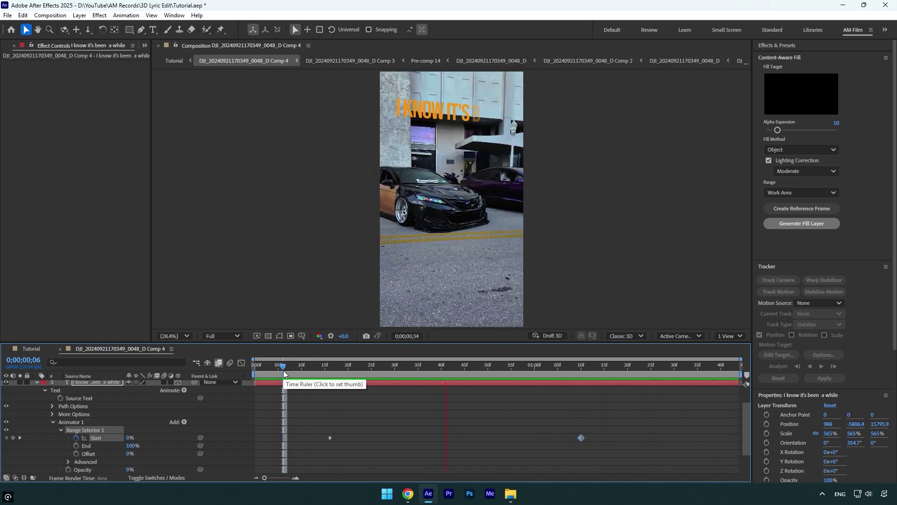
Step: Apply Turbulent Displace to the lyric with Complexity 4 and Amount 17, and preview it
{"action": "key", "text": "space"}
{"action": "key", "text": "u"}
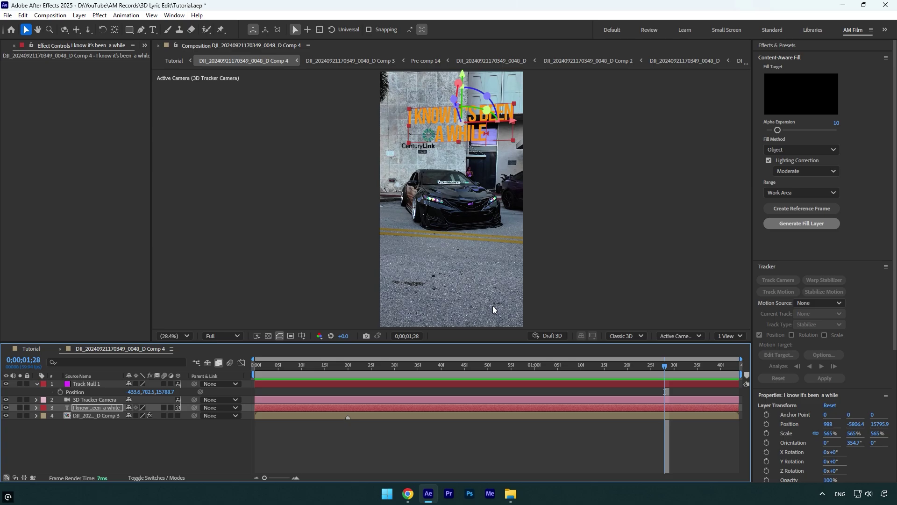
{"action": "key", "text": "ctrl+space"}
{"action": "type", "text": "turbu"}
{"action": "key", "text": "Return"}
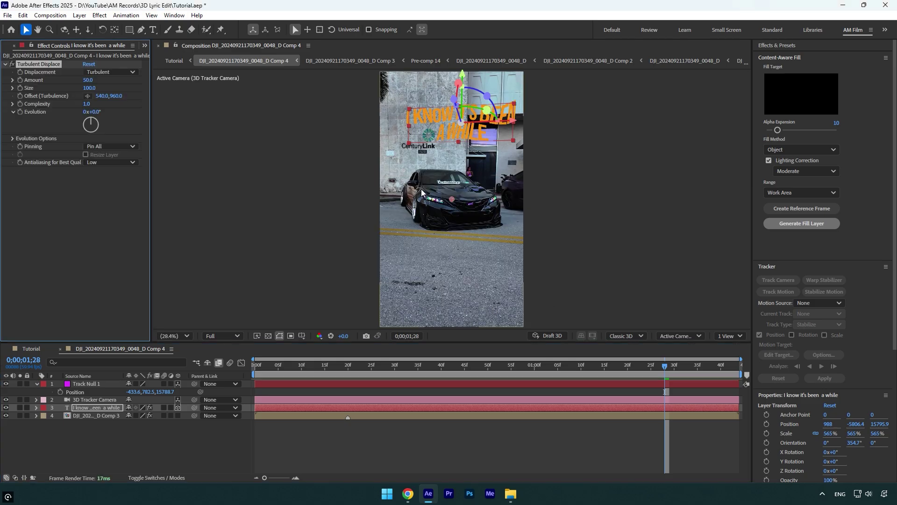
{"action": "left_click", "coordinate": [89, 103]}
{"action": "type", "text": "4"}
{"action": "key", "text": "Return"}
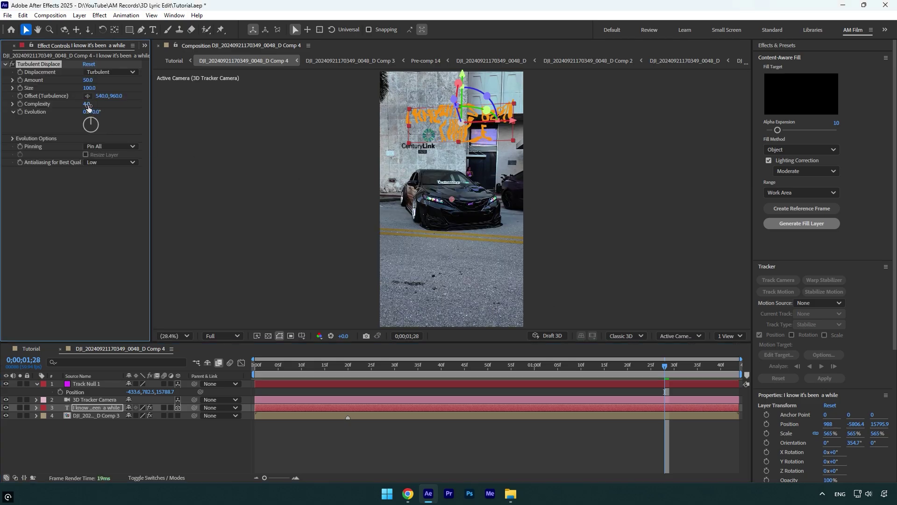
{"action": "left_click", "coordinate": [88, 80]}
{"action": "type", "text": "17"}
{"action": "key", "text": "Return"}
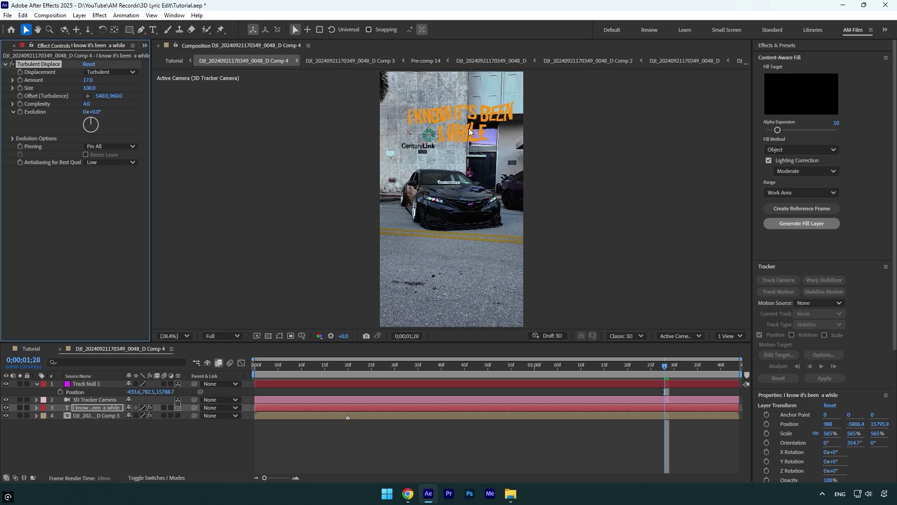
{"action": "key", "text": "space"}
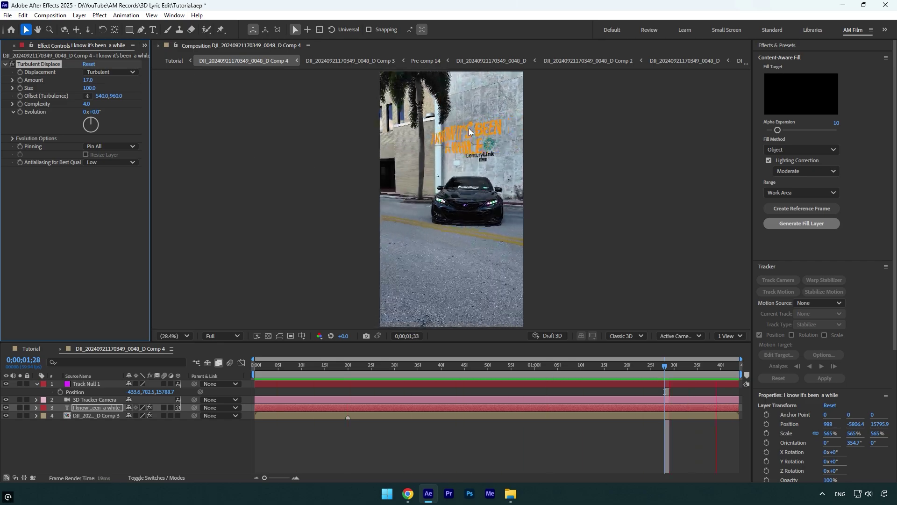
{"action": "key", "text": "space"}
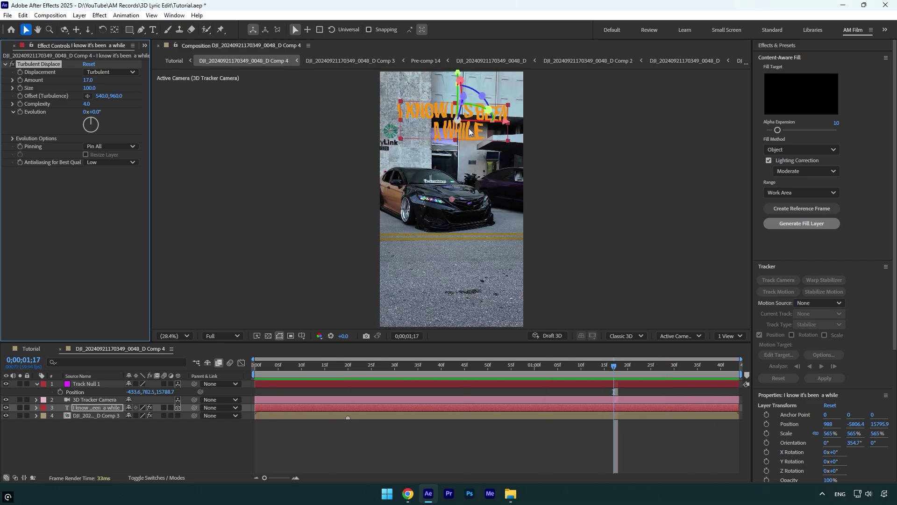
Step: Add Deep Glow to the lyric text and preview the glow
{"action": "key", "text": "ctrl+space"}
{"action": "type", "text": "deep"}
{"action": "key", "text": "Return"}
{"action": "key", "text": "space"}
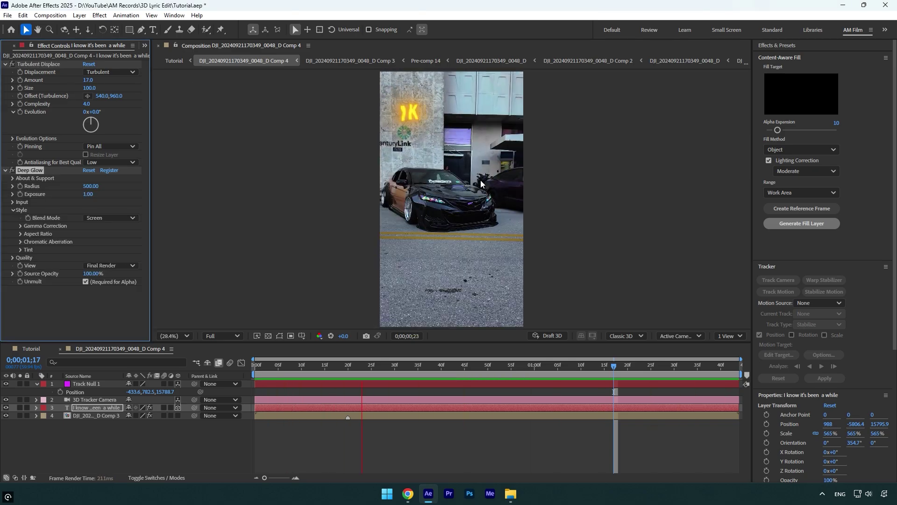
{"action": "key", "text": "space"}
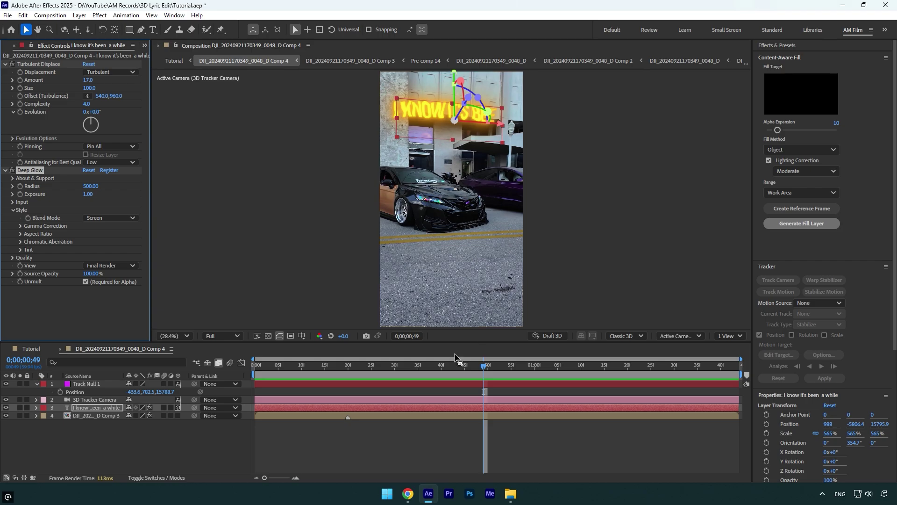
Step: Pre-compose all four Comp 4 layers, moving all attributes, into Pre-comp 15
{"action": "left_click_drag", "start_coordinate": [112, 448], "coordinate": [88, 397]}
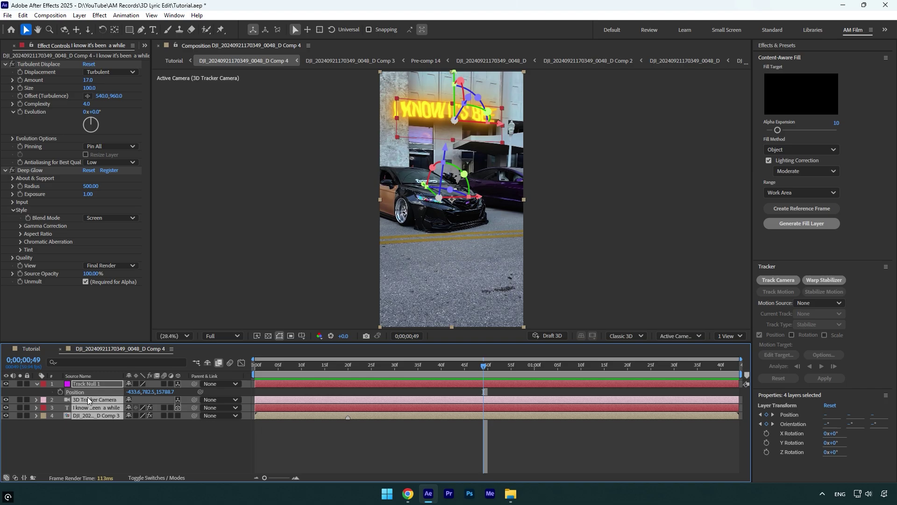
{"action": "right_click", "coordinate": [91, 416]}
{"action": "left_click", "coordinate": [187, 354]}
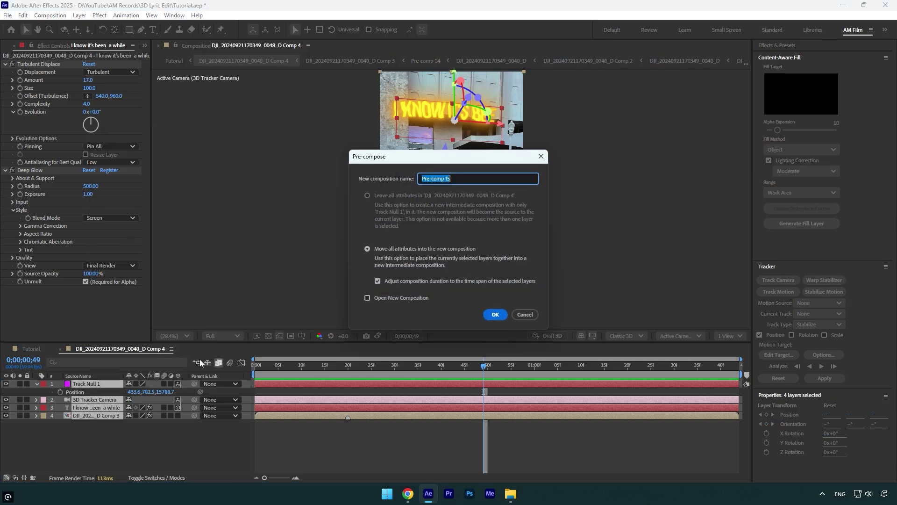
{"action": "left_click", "coordinate": [372, 248]}
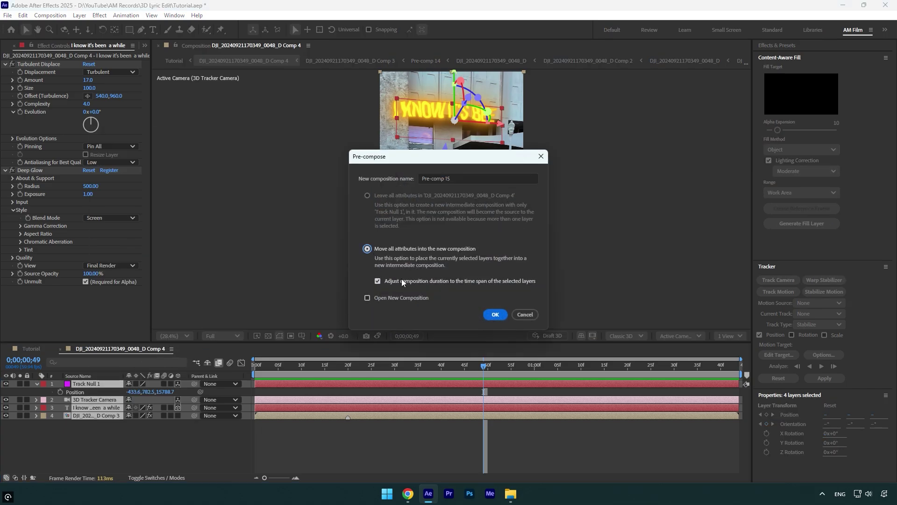
{"action": "left_click", "coordinate": [495, 314]}
Step: Add a Two-Node 35mm Camera 1 and make Pre-comp 15 a 3D layer
{"action": "right_click", "coordinate": [128, 308]}
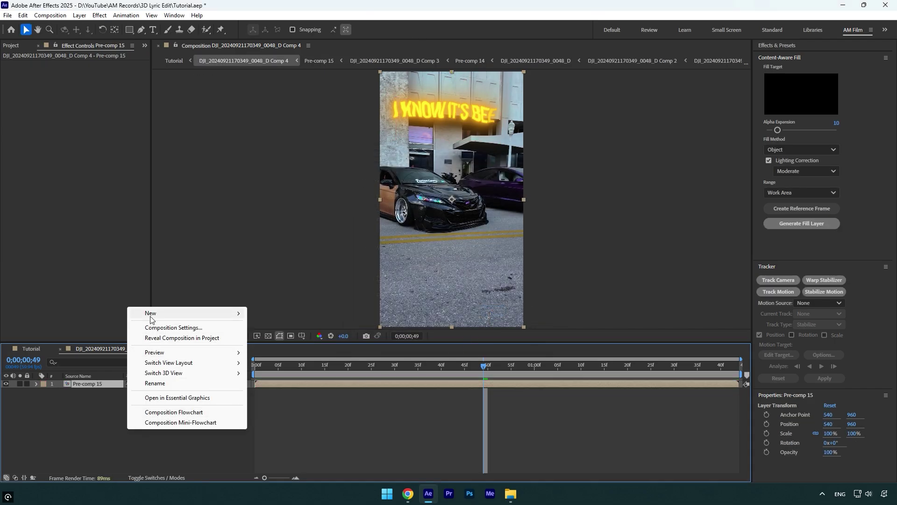
{"action": "mouse_move", "coordinate": [187, 313]}
{"action": "left_click", "coordinate": [274, 360]}
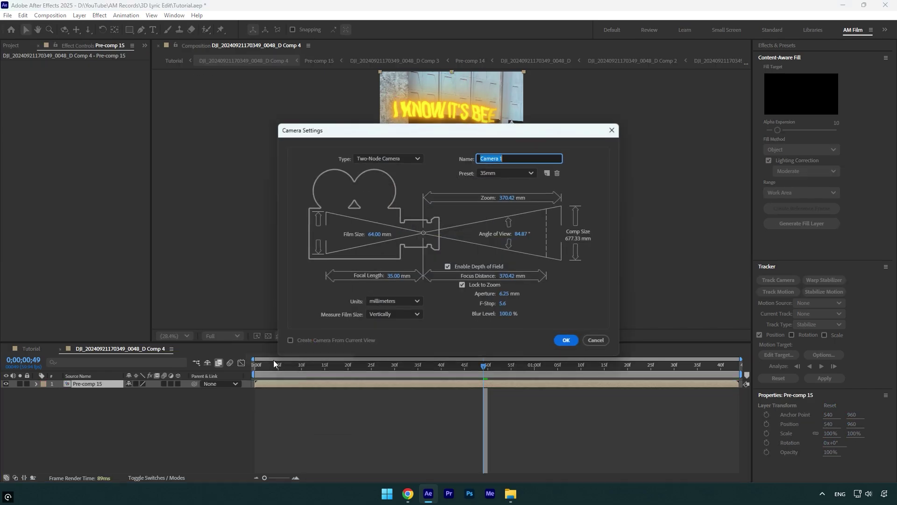
{"action": "left_click", "coordinate": [398, 159]}
{"action": "left_click", "coordinate": [391, 185]}
{"action": "left_click", "coordinate": [498, 173]}
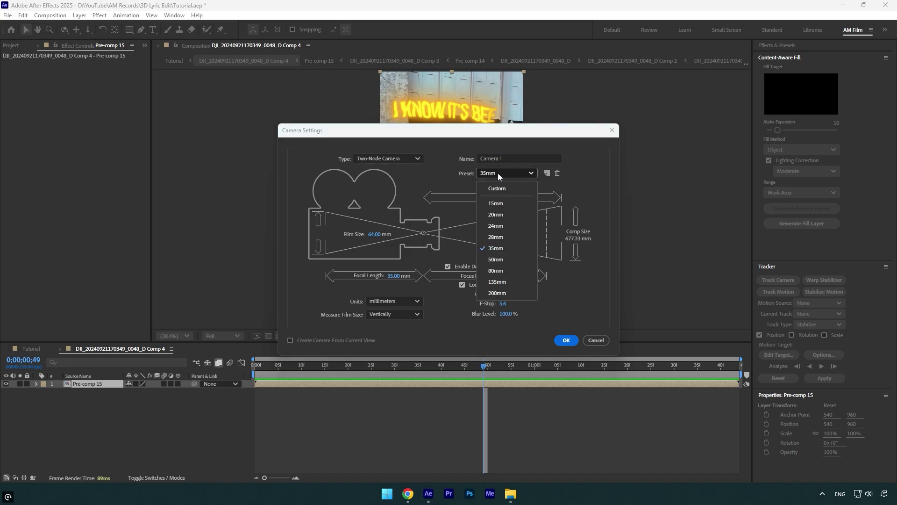
{"action": "left_click", "coordinate": [515, 293]}
{"action": "left_click", "coordinate": [565, 340]}
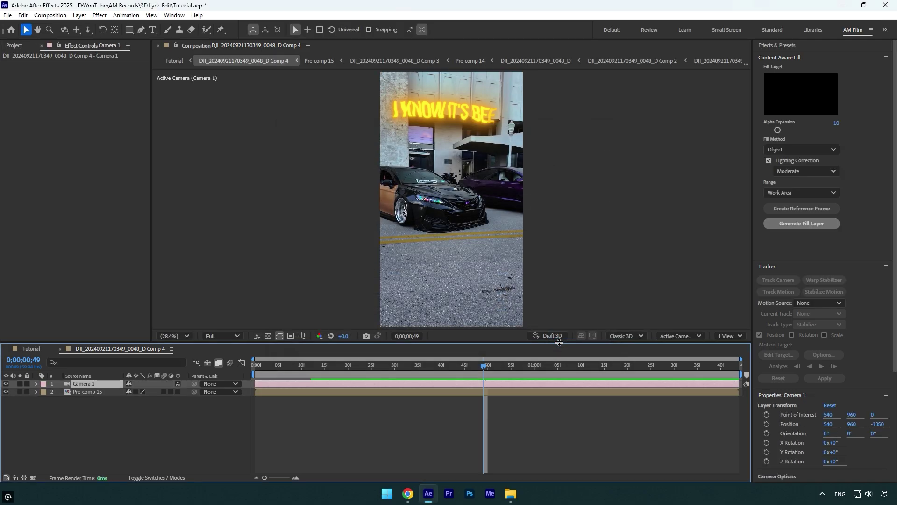
{"action": "left_click", "coordinate": [178, 392]}
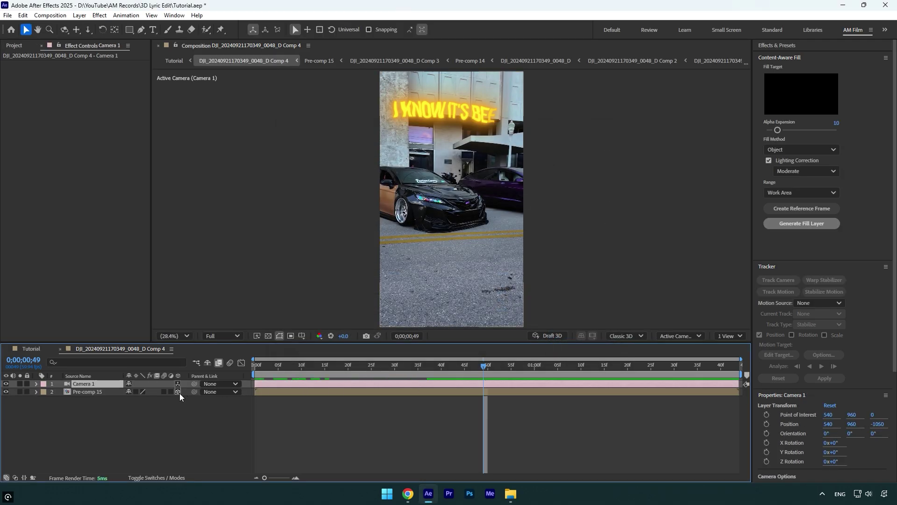
Step: Set starting keyframes on Camera 1's Point of Interest and Position at the composition start
{"action": "key", "text": "a"}
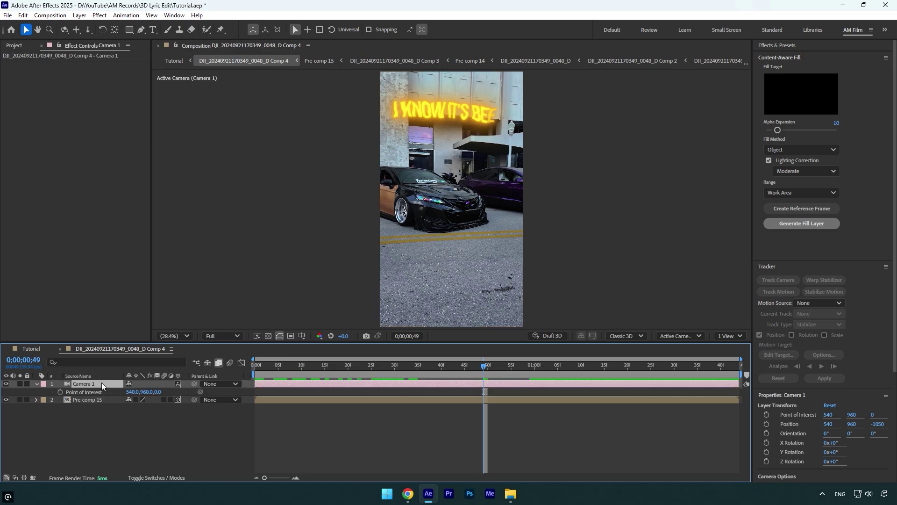
{"action": "key", "text": "shift+p"}
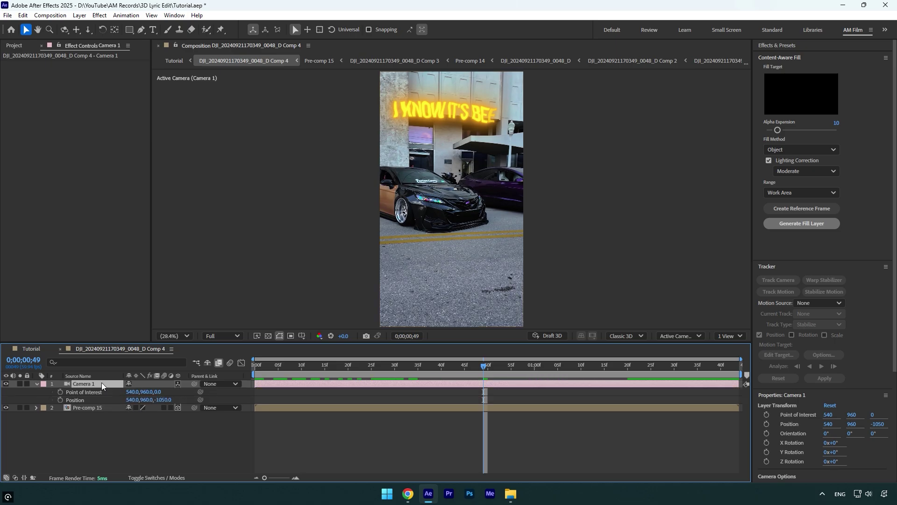
{"action": "key", "text": "Home"}
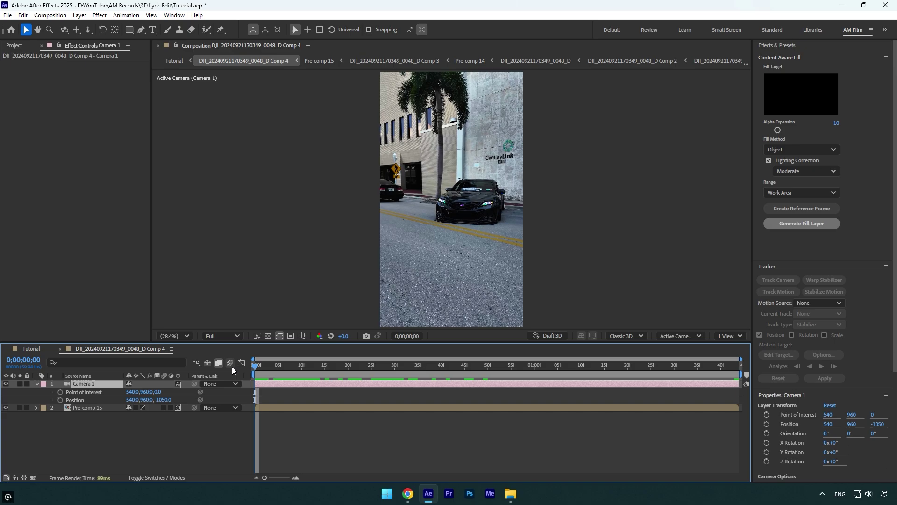
{"action": "left_click", "coordinate": [60, 391]}
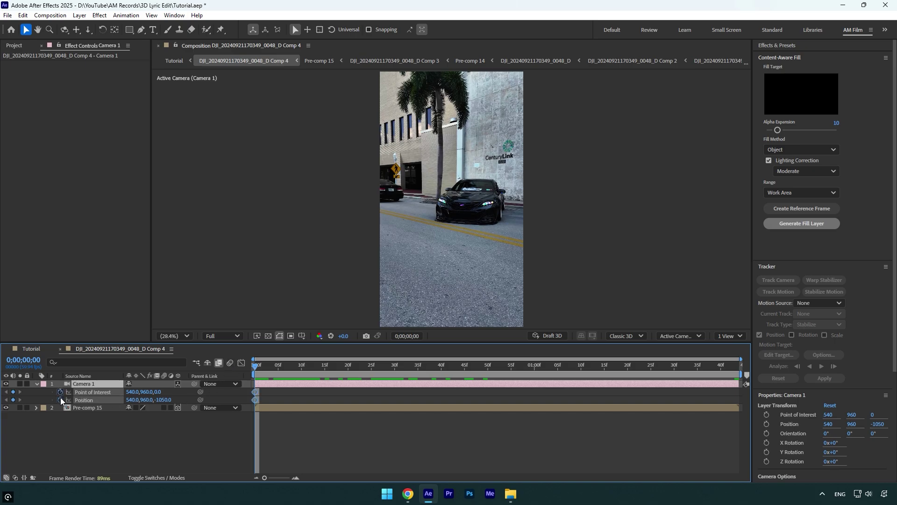
{"action": "left_click", "coordinate": [60, 400]}
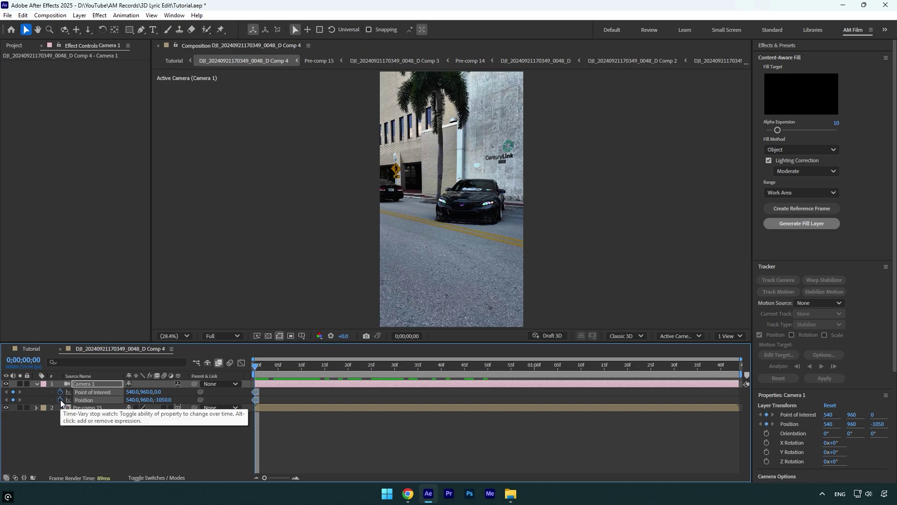
Step: At frame 28, dolly the camera toward the 'I KNOW' text and pan to reframe it
{"action": "left_click", "coordinate": [324, 364]}
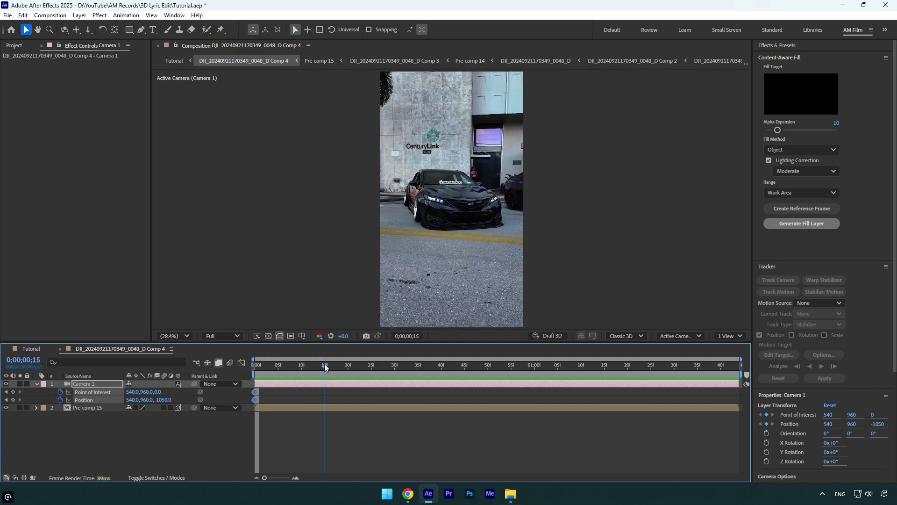
{"action": "left_click_drag", "start_coordinate": [324, 364], "coordinate": [384, 360]}
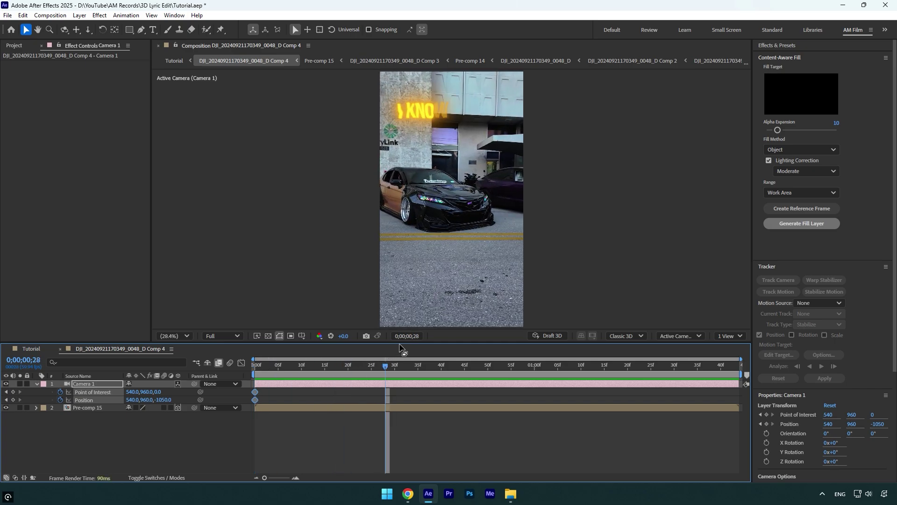
{"action": "key", "text": "c"}
{"action": "key", "text": "c"}
{"action": "key", "text": "c"}
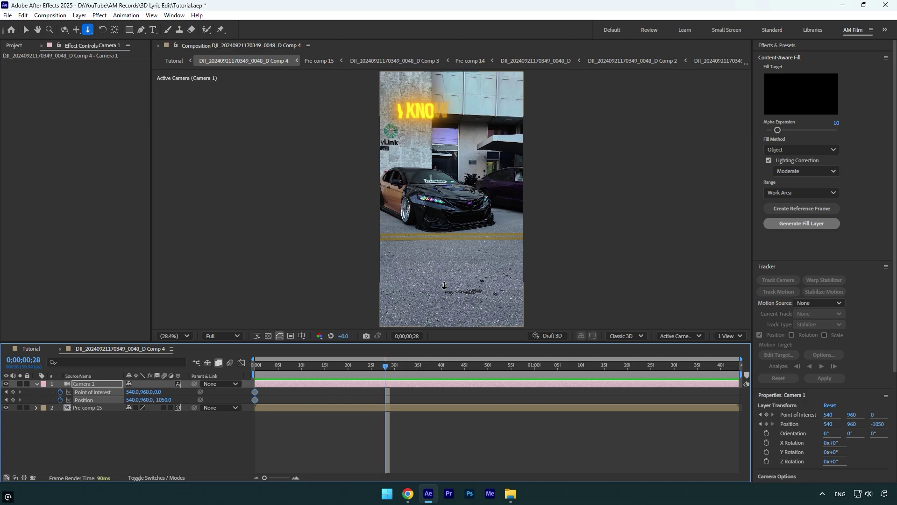
{"action": "left_click", "coordinate": [90, 30]}
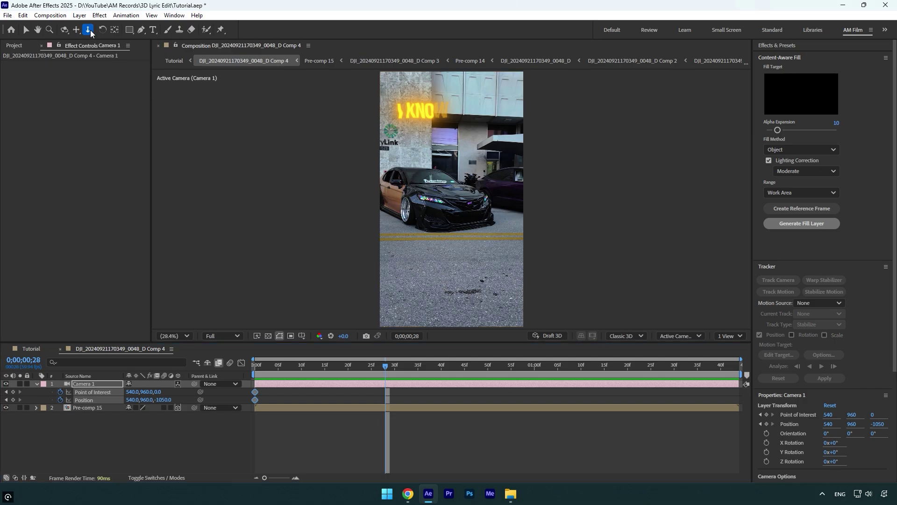
{"action": "left_click_drag", "start_coordinate": [414, 117], "coordinate": [415, 96]}
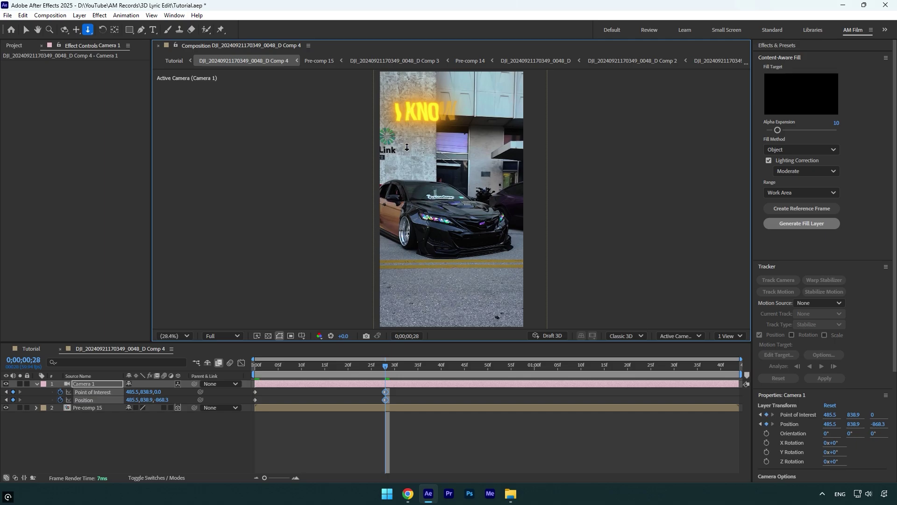
{"action": "key", "text": "2"}
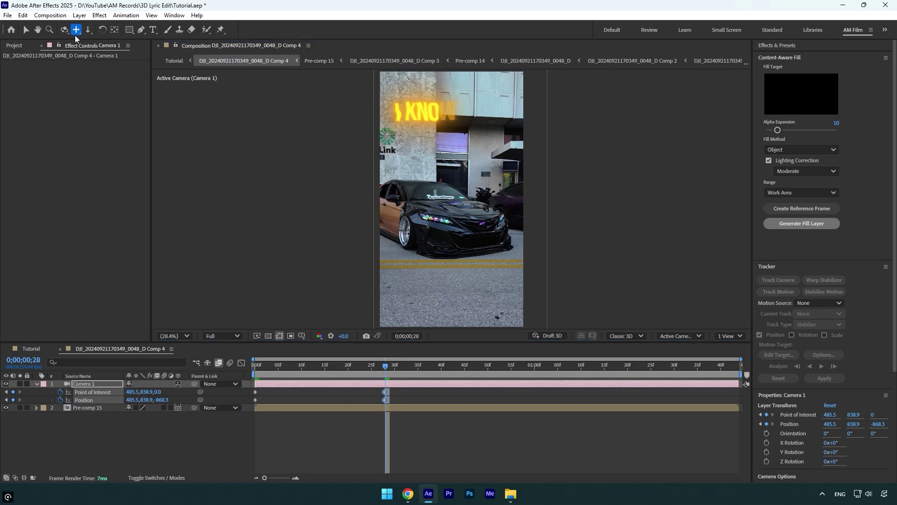
{"action": "left_click_drag", "start_coordinate": [404, 122], "coordinate": [408, 117]}
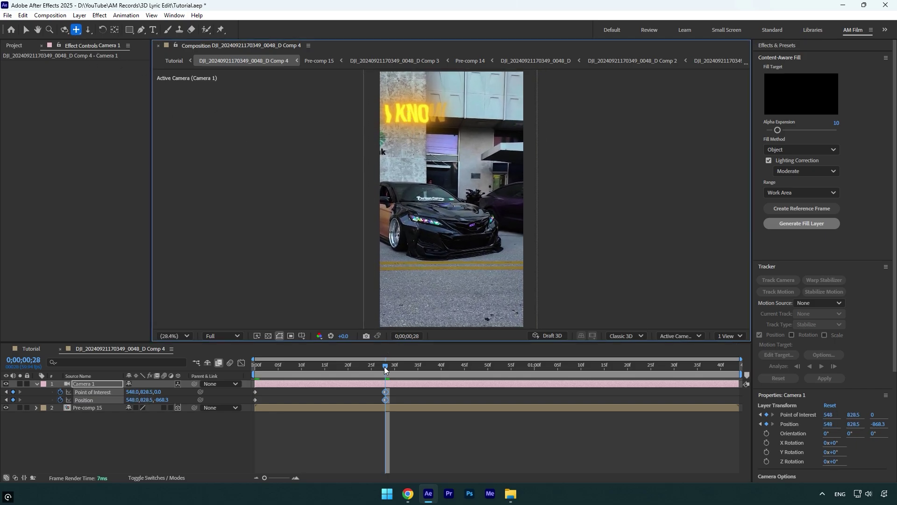
Step: At 0;00;01;08, push the camera closer to the full lyric
{"action": "left_click_drag", "start_coordinate": [386, 366], "coordinate": [573, 367]}
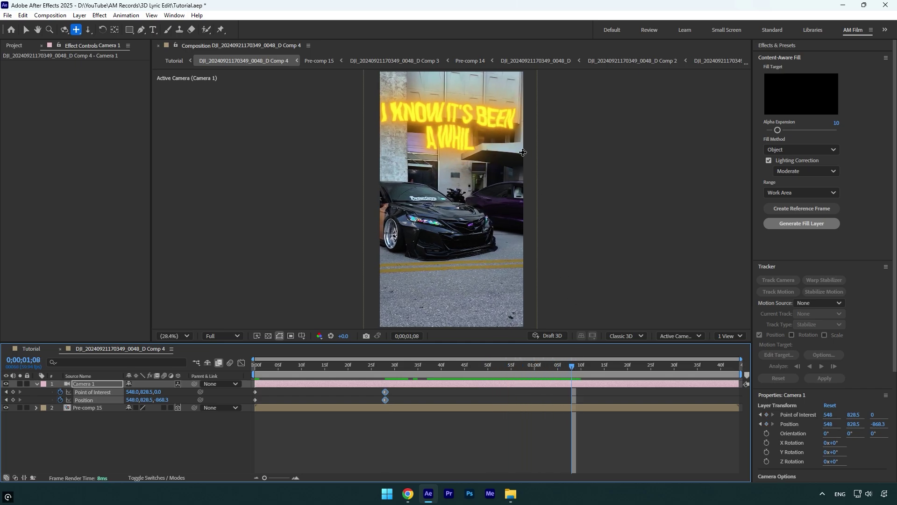
{"action": "key", "text": "c"}
{"action": "left_click_drag", "start_coordinate": [450, 137], "coordinate": [450, 166]}
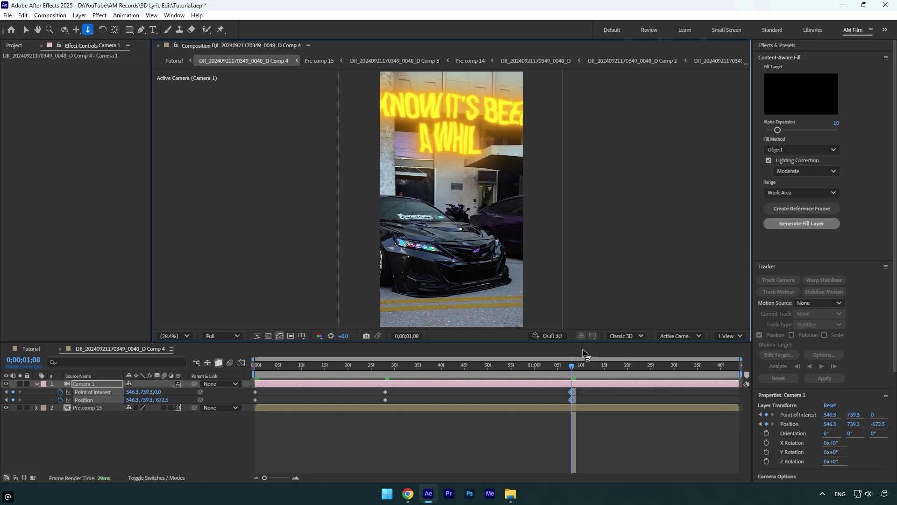
{"action": "left_click_drag", "start_coordinate": [572, 367], "coordinate": [757, 366]}
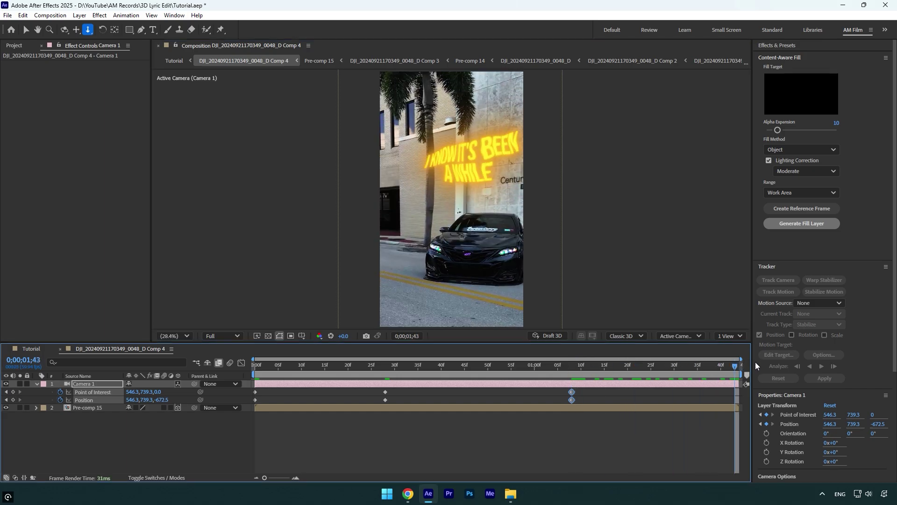
Step: Reset Camera 1 Position at 0;00;01;43, Easy Ease all camera keyframes, and show the speed graph
{"action": "right_click", "coordinate": [97, 400]}
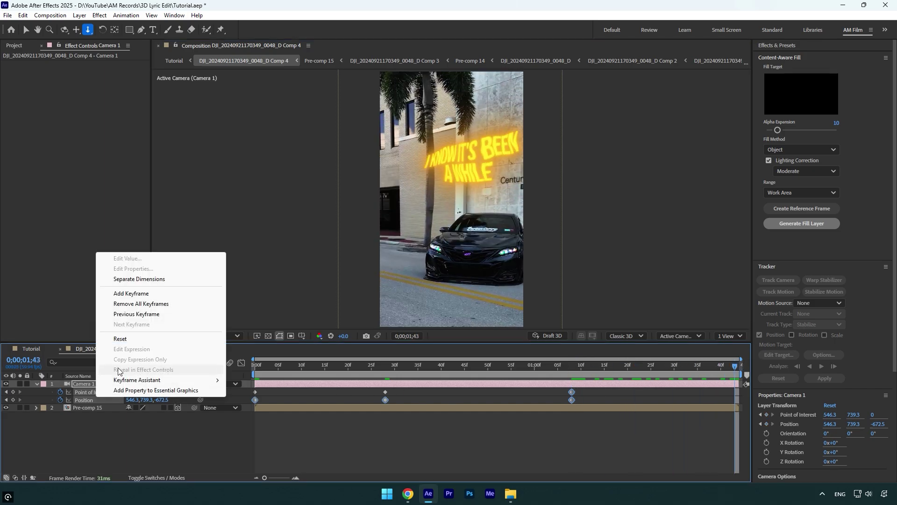
{"action": "left_click", "coordinate": [120, 338]}
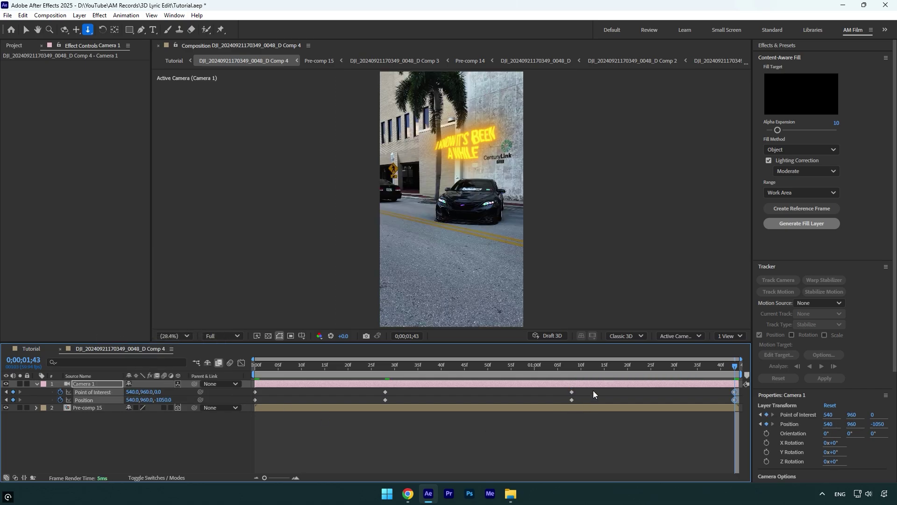
{"action": "left_click_drag", "start_coordinate": [593, 390], "coordinate": [218, 424]}
{"action": "key", "text": "F9"}
{"action": "left_click", "coordinate": [241, 363]}
Step: Select Camera 1's keyframes on the speed graph near frames 20 and 34, previewing the camera move
{"action": "right_click", "coordinate": [431, 395]}
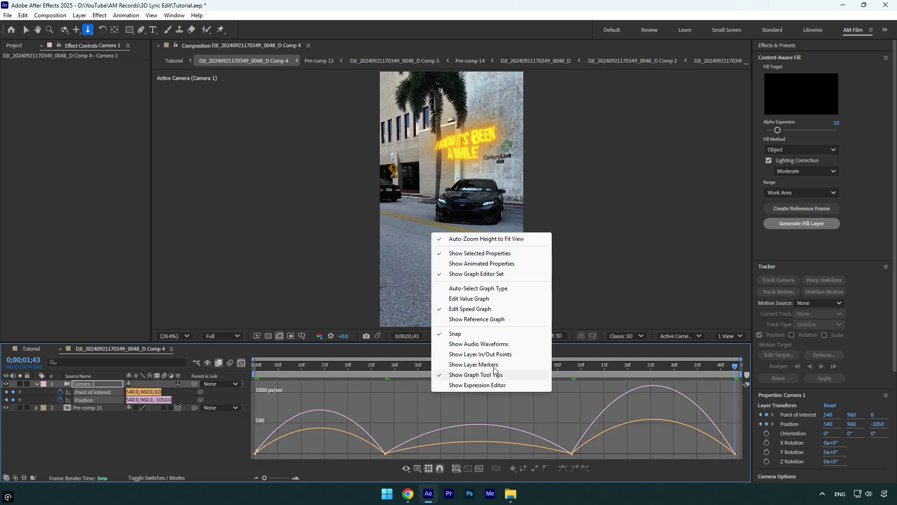
{"action": "left_click", "coordinate": [471, 308]}
{"action": "left_click_drag", "start_coordinate": [473, 364], "coordinate": [238, 369]}
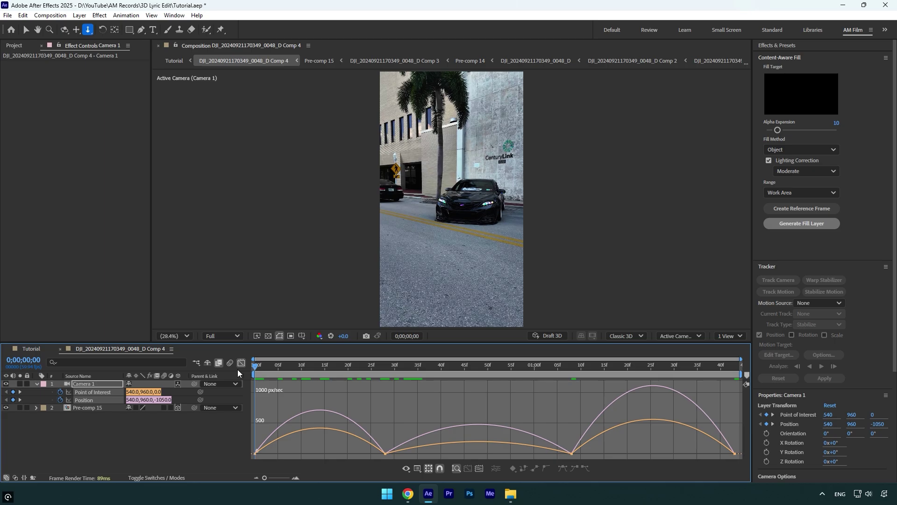
{"action": "left_click_drag", "start_coordinate": [263, 372], "coordinate": [349, 368]}
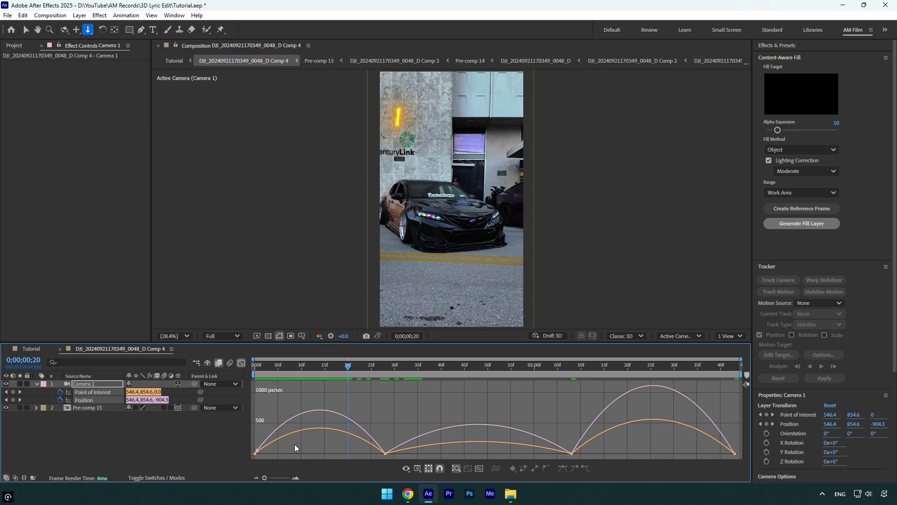
{"action": "left_click_drag", "start_coordinate": [246, 441], "coordinate": [303, 451]}
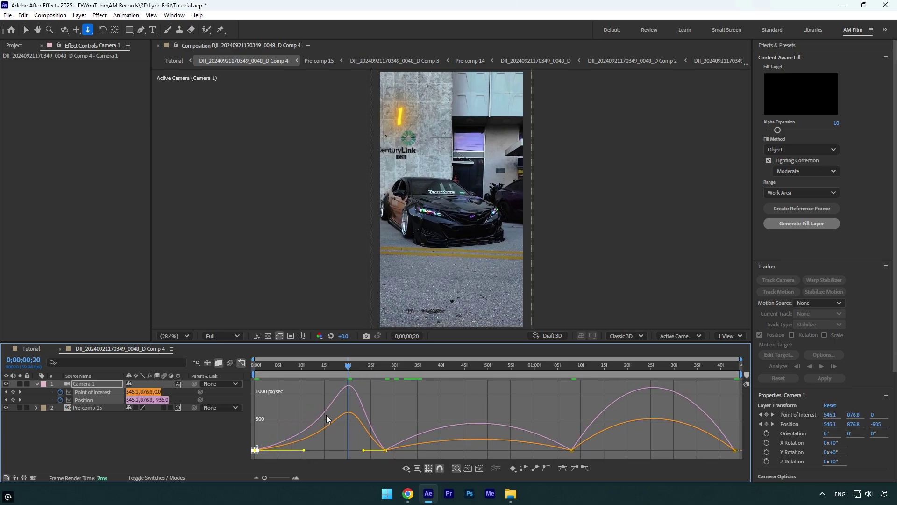
{"action": "key", "text": "space"}
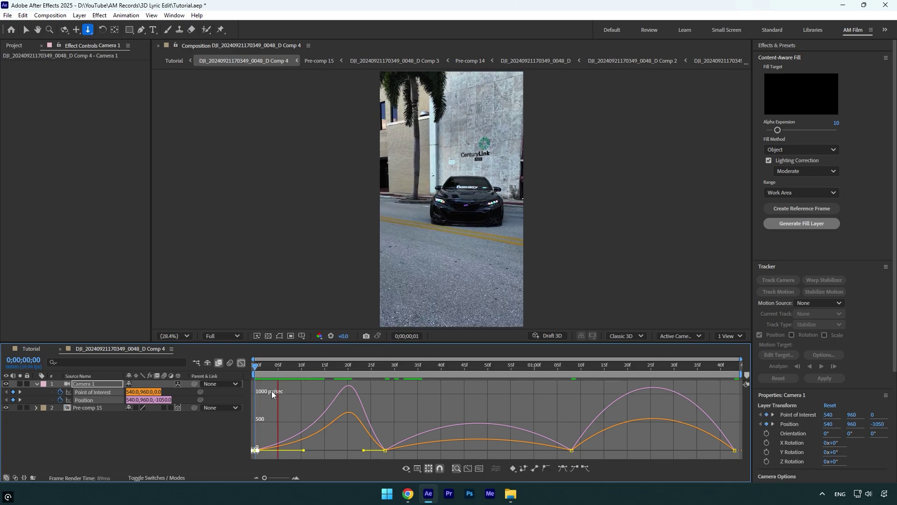
{"action": "left_click_drag", "start_coordinate": [347, 368], "coordinate": [529, 369]}
{"action": "left_click_drag", "start_coordinate": [397, 424], "coordinate": [471, 448]}
{"action": "key", "text": "space"}
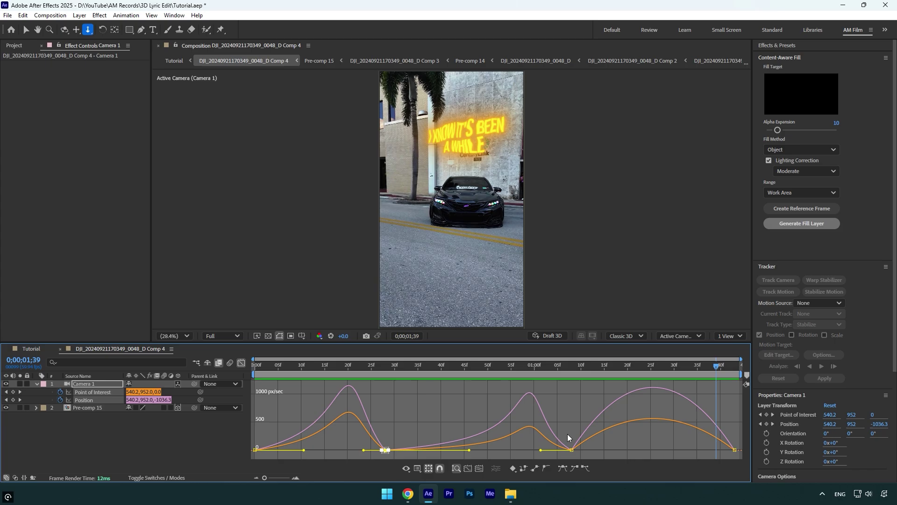
Step: Lengthen the easing influence on the middle and last keyframes for sharp speed peaks, then preview
{"action": "left_click", "coordinate": [571, 450]}
{"action": "left_click_drag", "start_coordinate": [638, 454], "coordinate": [639, 451]}
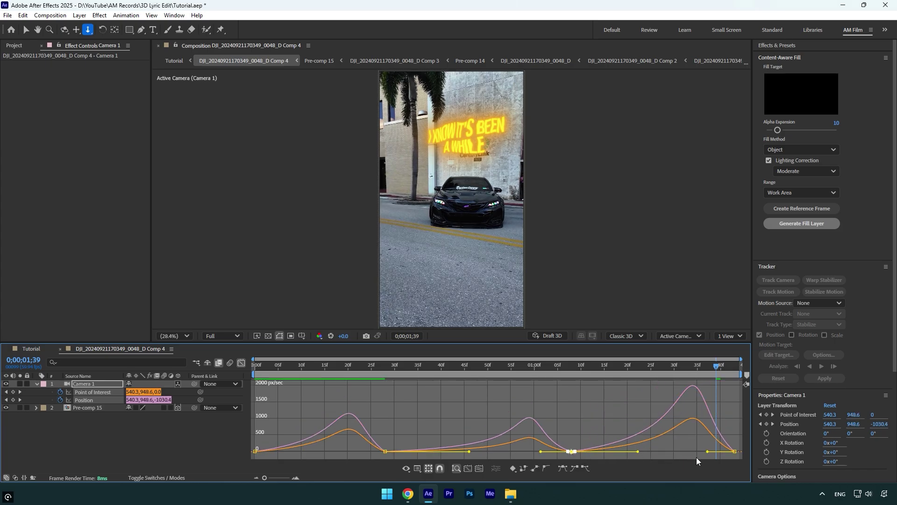
{"action": "left_click", "coordinate": [731, 450], "text": "shift"}
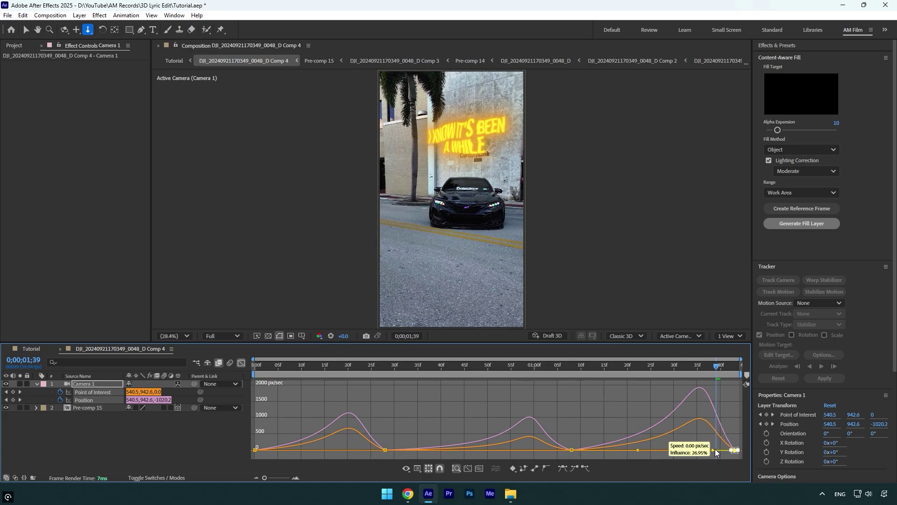
{"action": "left_click_drag", "start_coordinate": [715, 452], "coordinate": [714, 451]}
{"action": "key", "text": "space"}
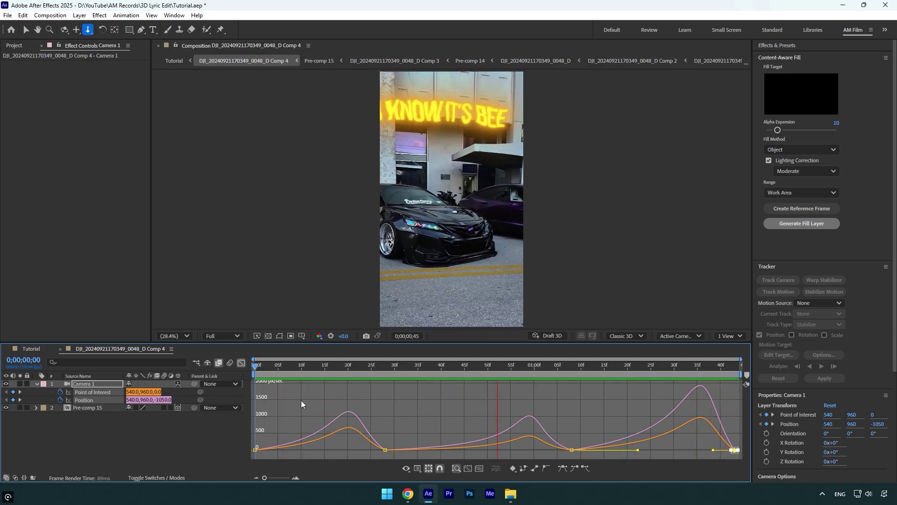
{"action": "key", "text": "space"}
Step: Back in the layer timeline, enable motion blur on Pre-comp 15 and preview from the start
{"action": "left_click", "coordinate": [240, 362]}
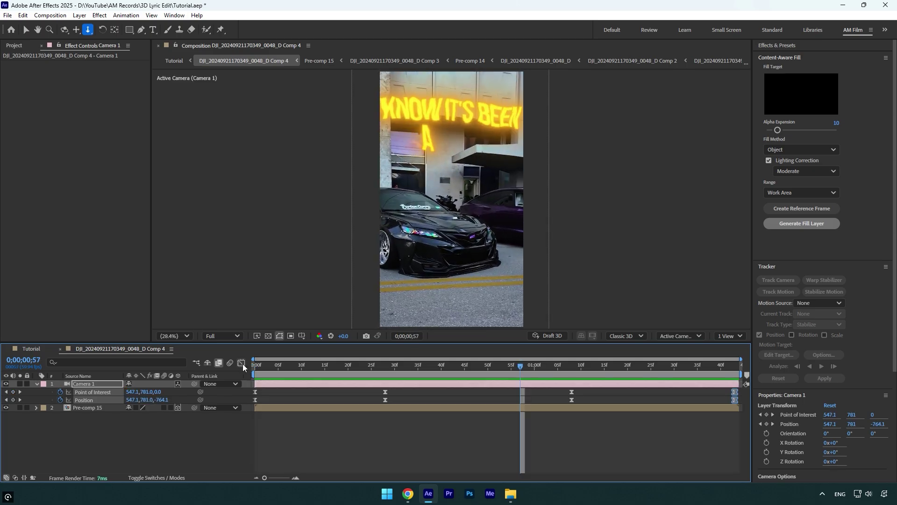
{"action": "left_click", "coordinate": [164, 407]}
{"action": "key", "text": "Home"}
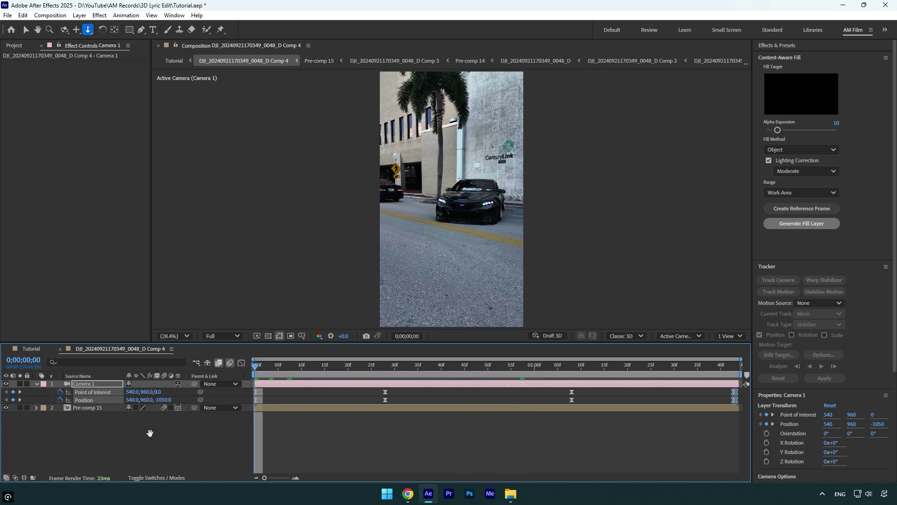
{"action": "key", "text": "space"}
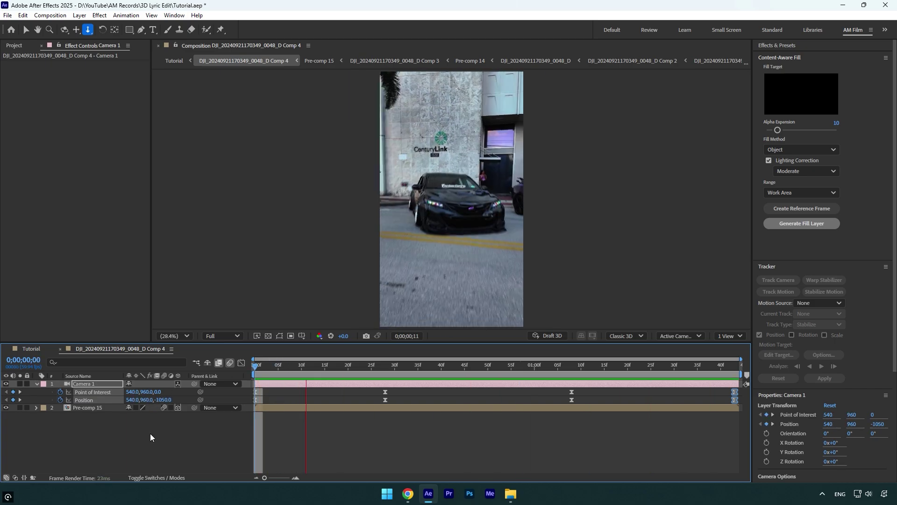